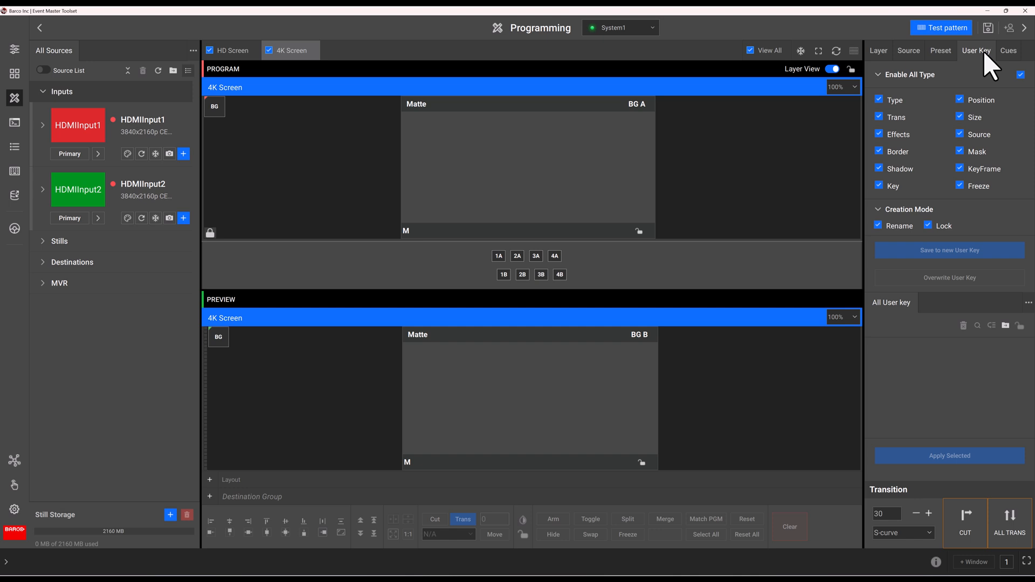
left_click(1021, 74)
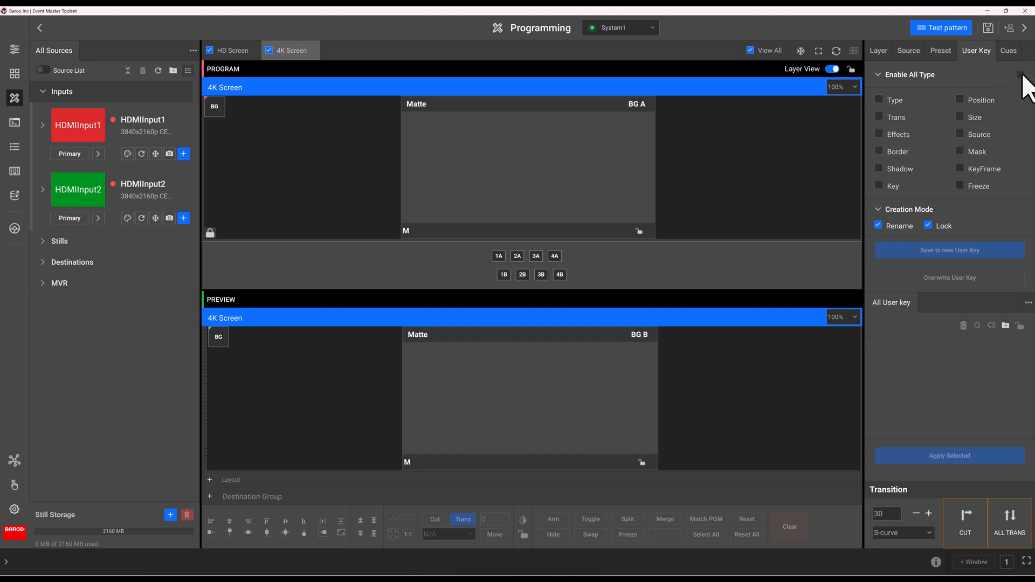
left_click(1021, 75)
left_click(1021, 75)
left_click(1021, 75)
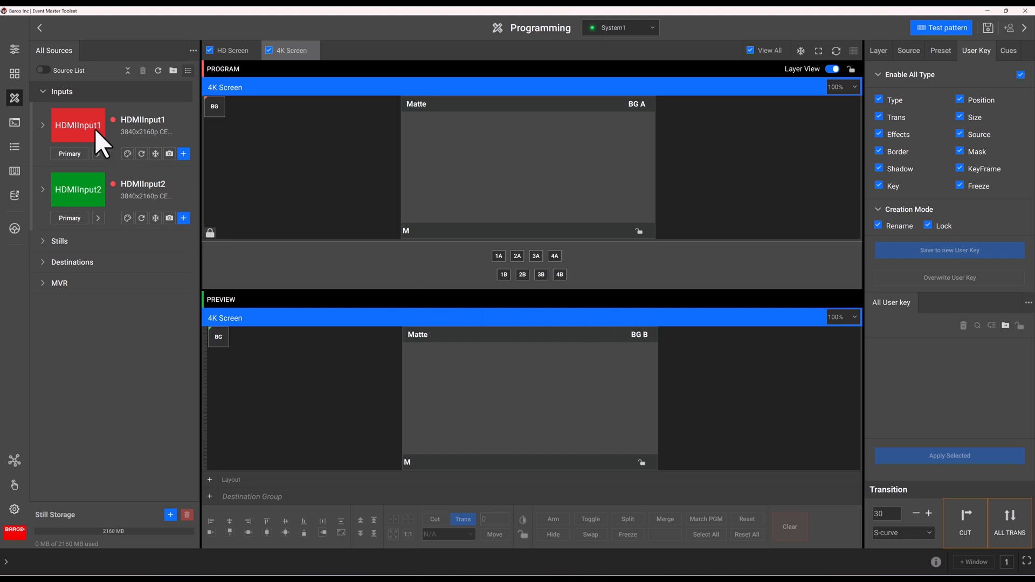
- Drop HDMIInput1 into Preview as layer 1A, centred in the 4K Screen's Matte area
left_click_drag(95, 128, 497, 256)
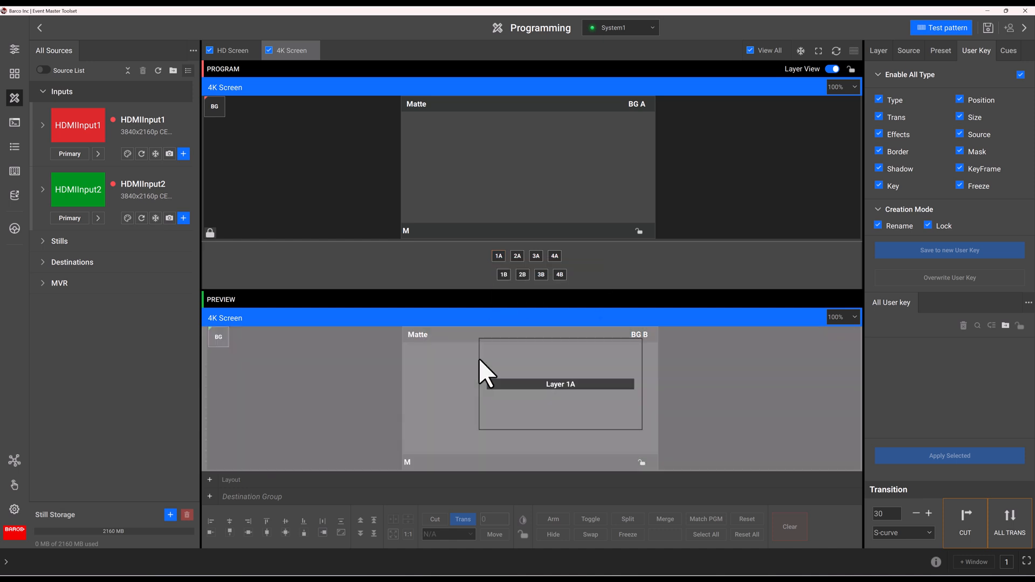
left_click_drag(441, 378, 447, 381)
mouse_move(506, 405)
left_mouse_down()
mouse_move(504, 382)
mouse_move(488, 410)
mouse_move(507, 409)
mouse_move(491, 401)
left_mouse_up()
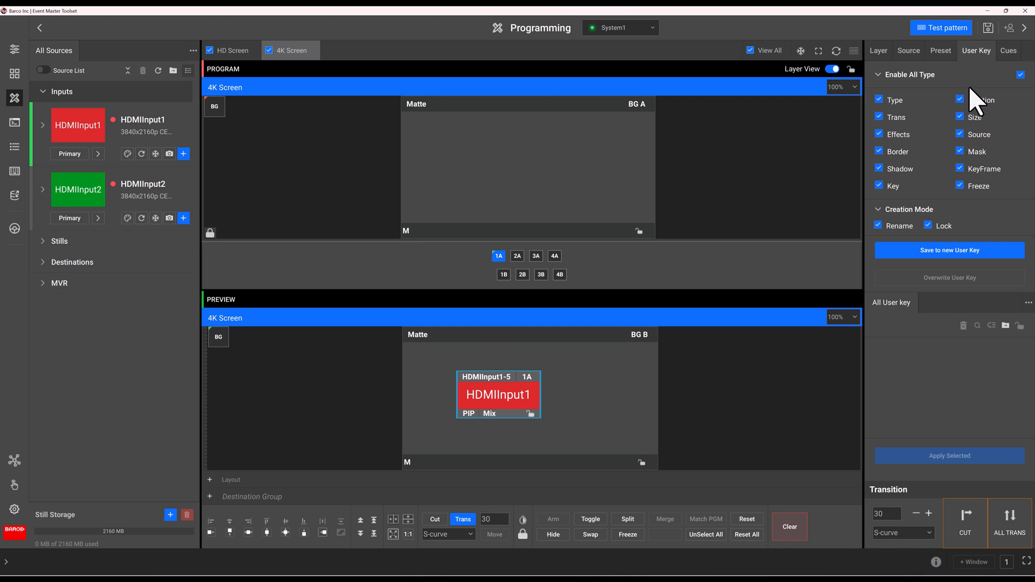
- Limit key types to Position and Size, left-align the layer and shift it +350 horizontally
left_click(1021, 75)
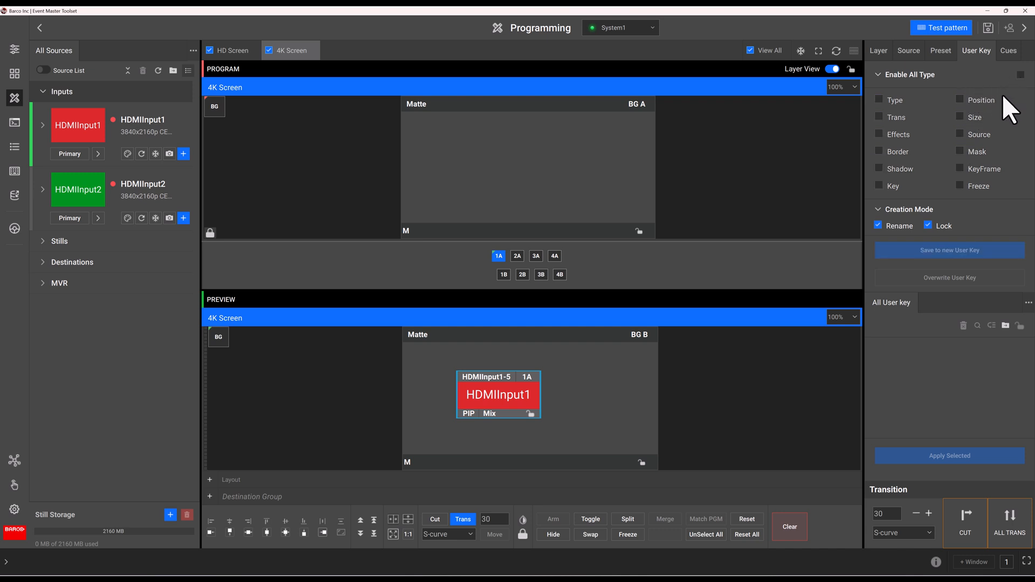
left_click(959, 100)
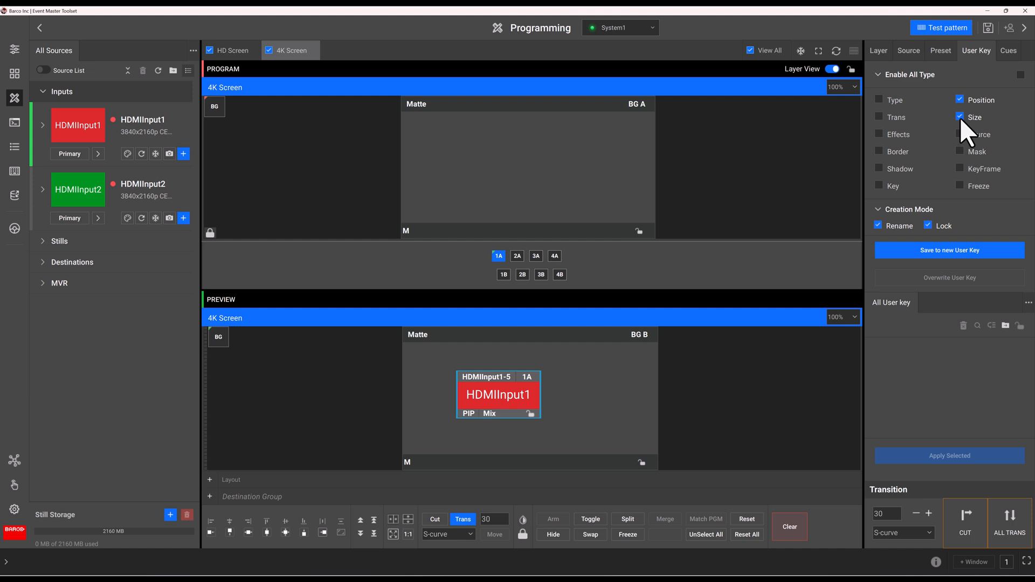
left_click(267, 533)
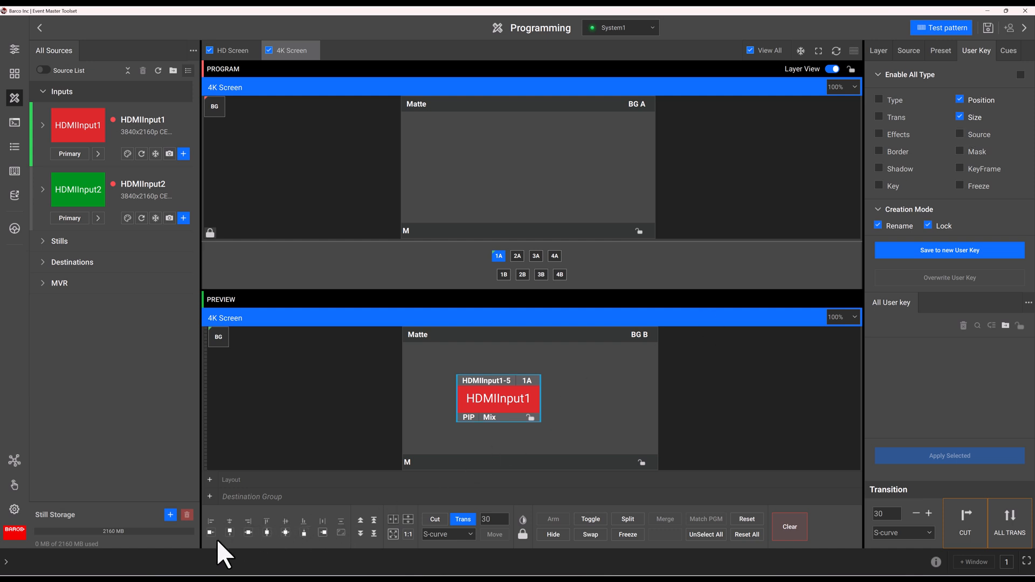
left_click(210, 534)
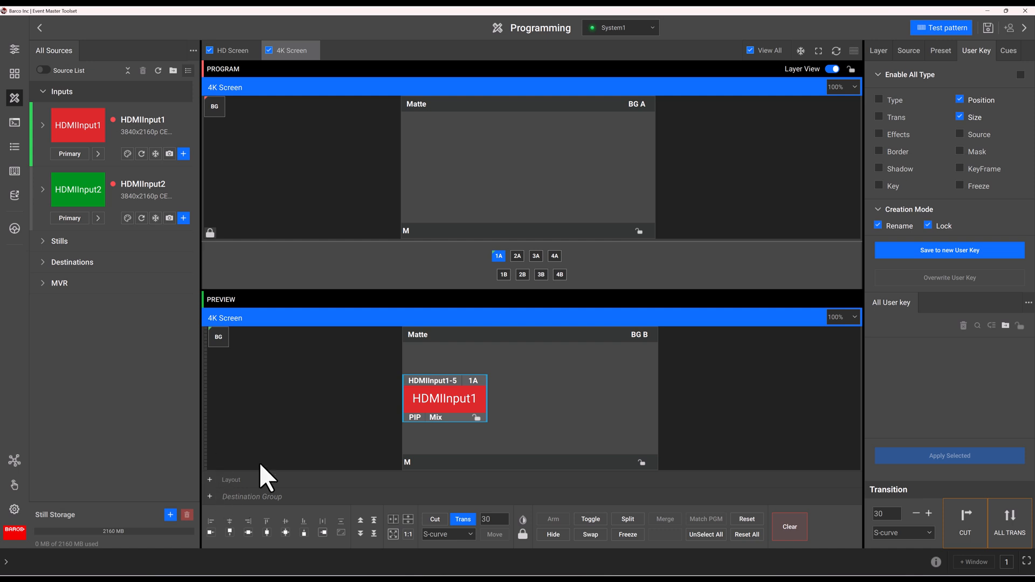
left_click(889, 52)
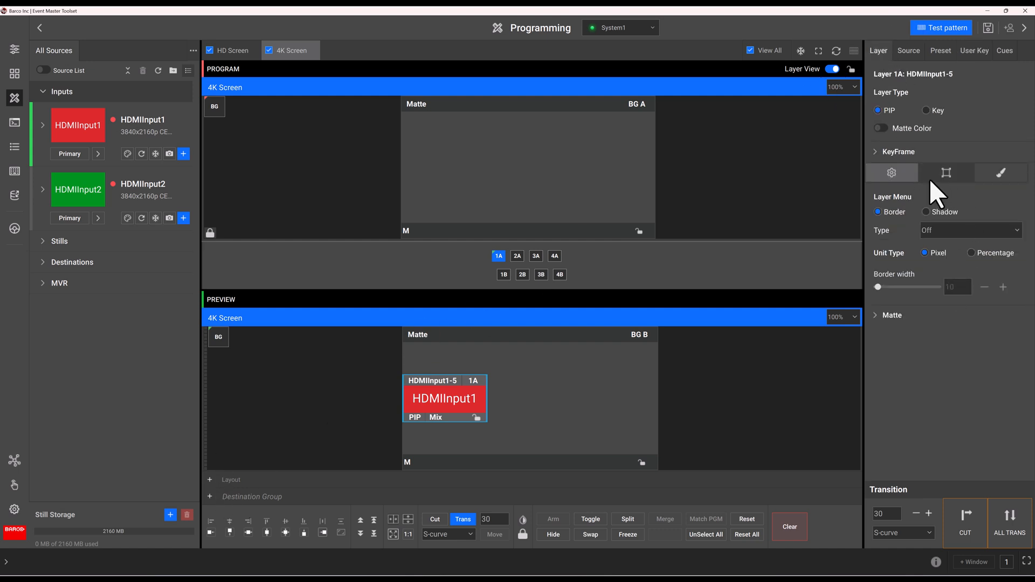
left_click(943, 173)
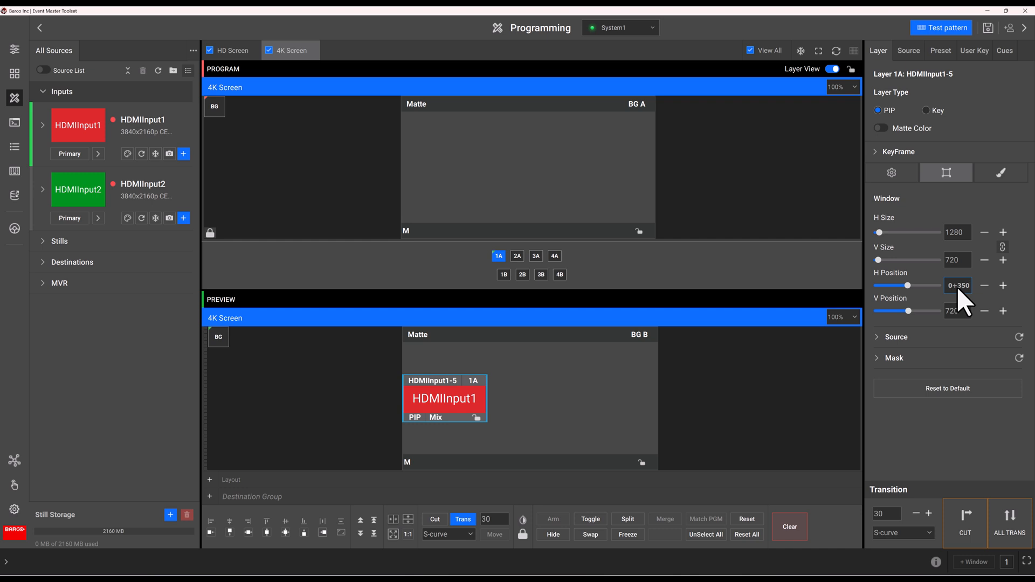
key("Return")
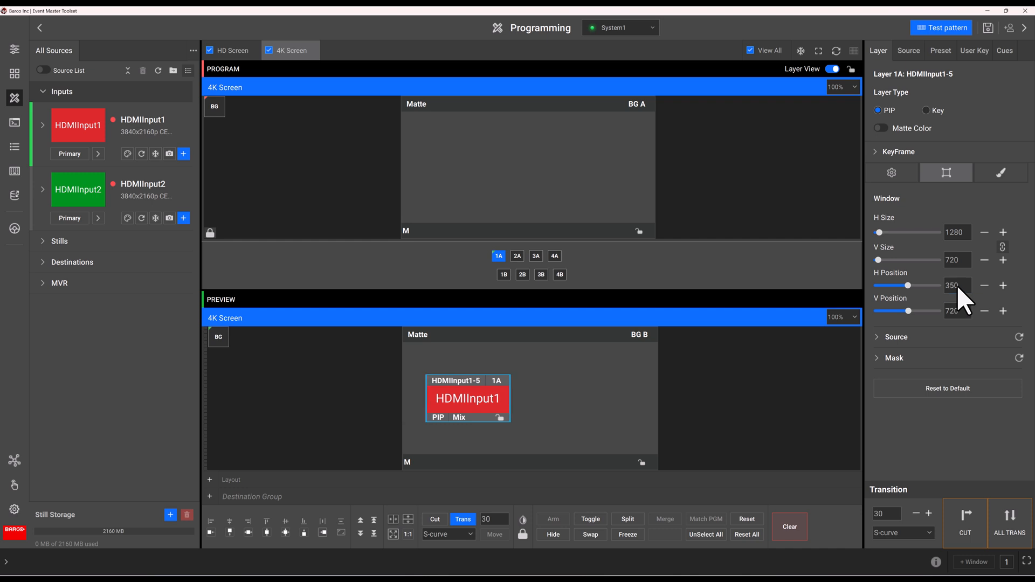
- Save the layout as new user key 1.00 named Left VCenter
left_click(975, 52)
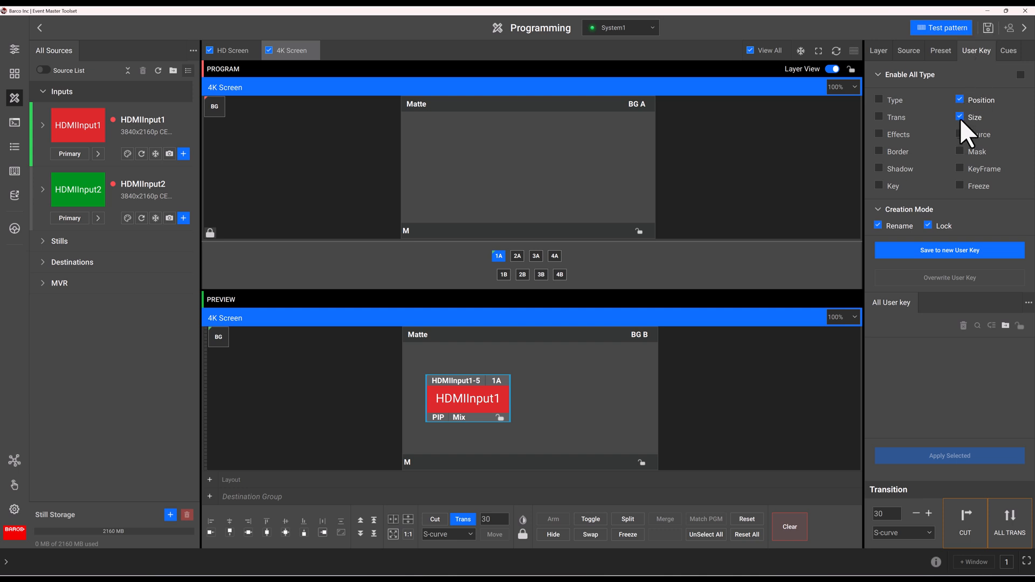
left_click(932, 252)
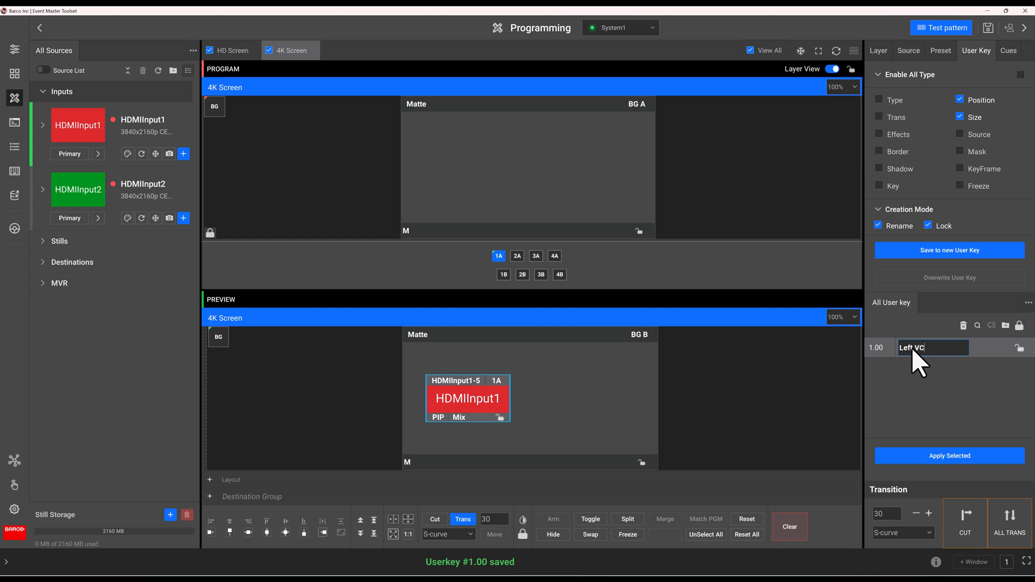
key("Return")
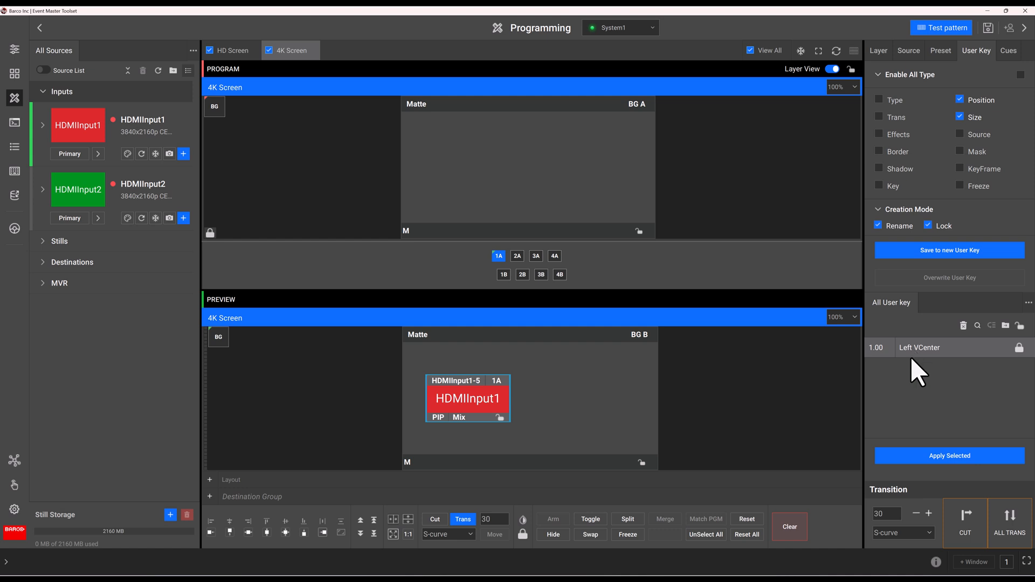
- Right-align the layer and shift it 350 pixels left to H Position 2210
left_click(323, 533)
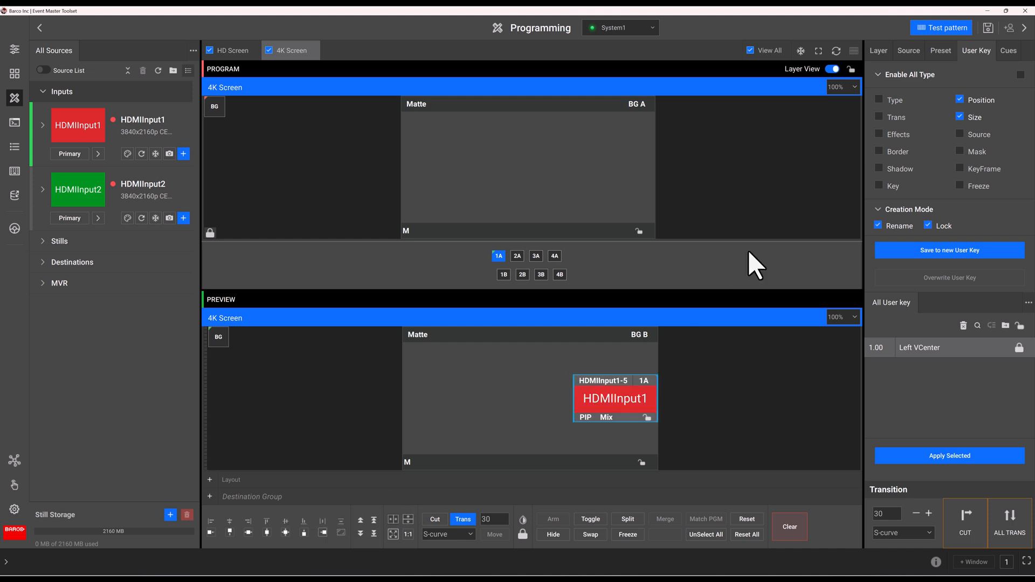
left_click(878, 52)
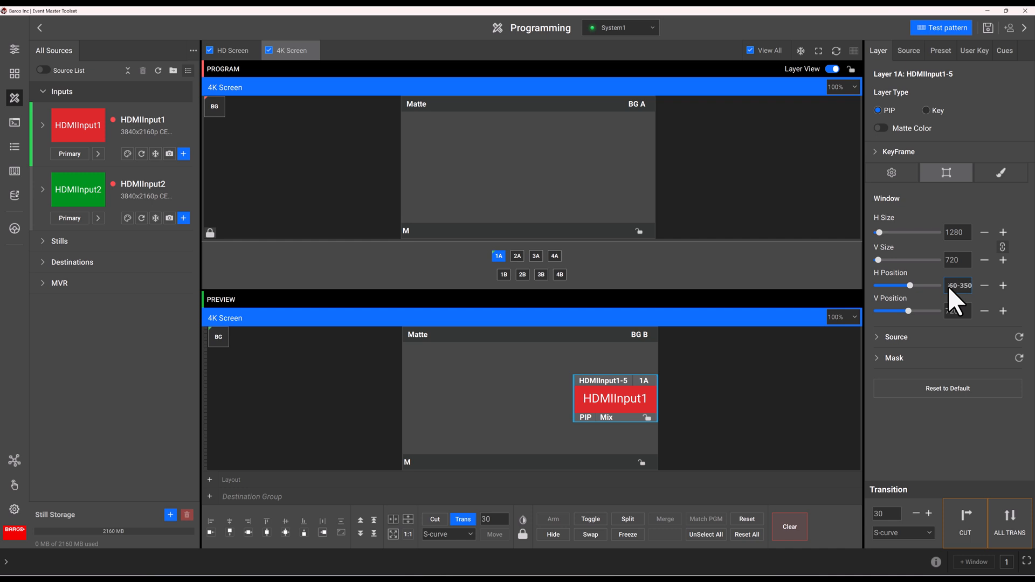
key("Return")
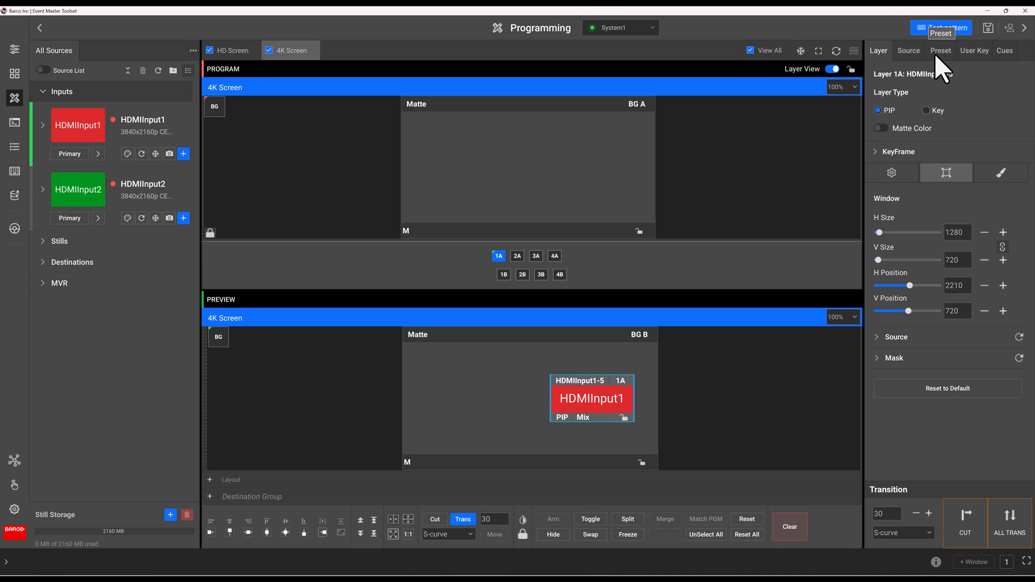
- Save this layout as new user key 2.00 named Right VCenter
left_click(971, 50)
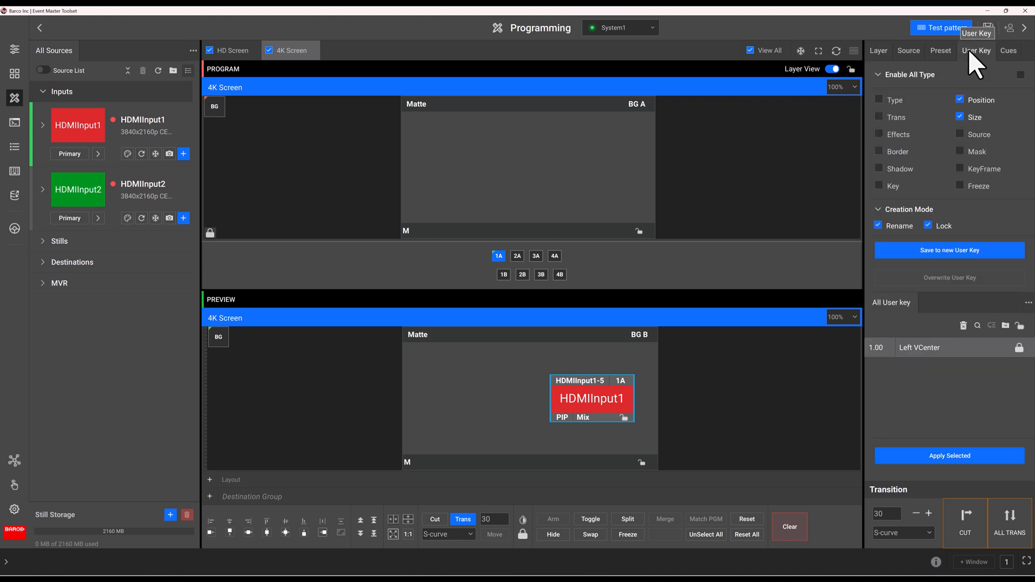
left_click(945, 248)
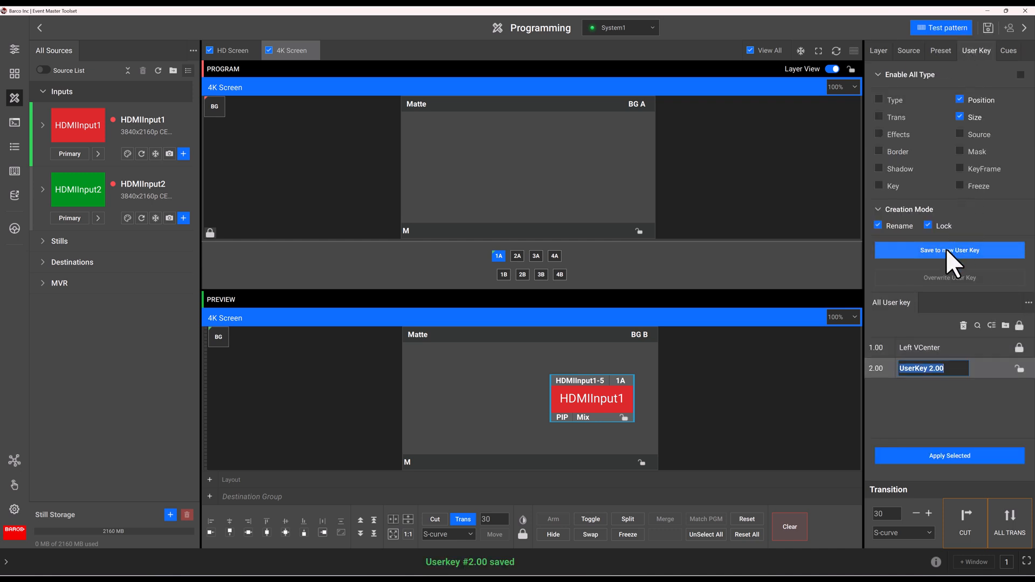
type("Right")
type("Vcente")
key("BackSpace")
key("BackSpace")
key("BackSpace")
key("BackSpace")
key("BackSpace")
type("Center")
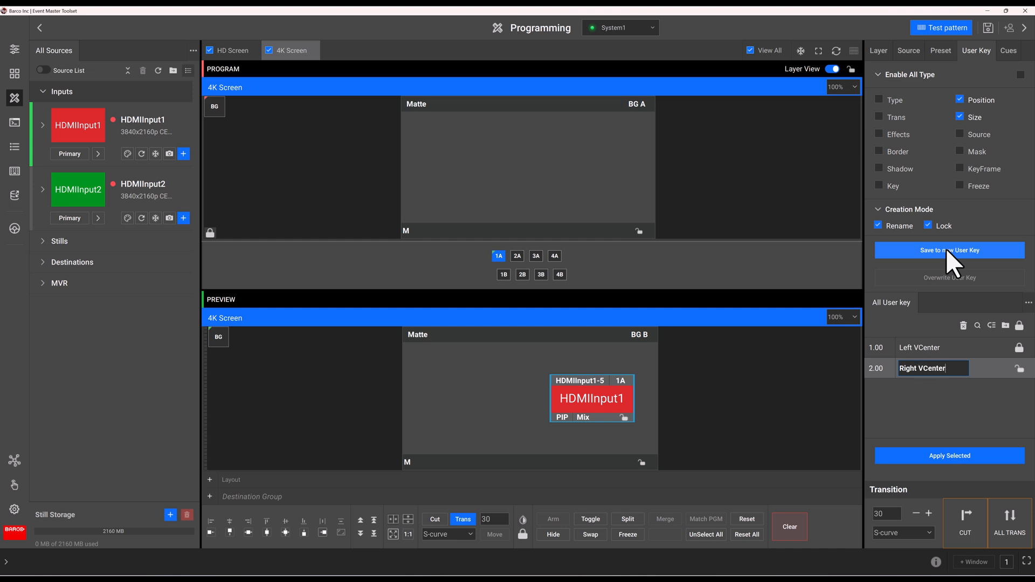
key("Return")
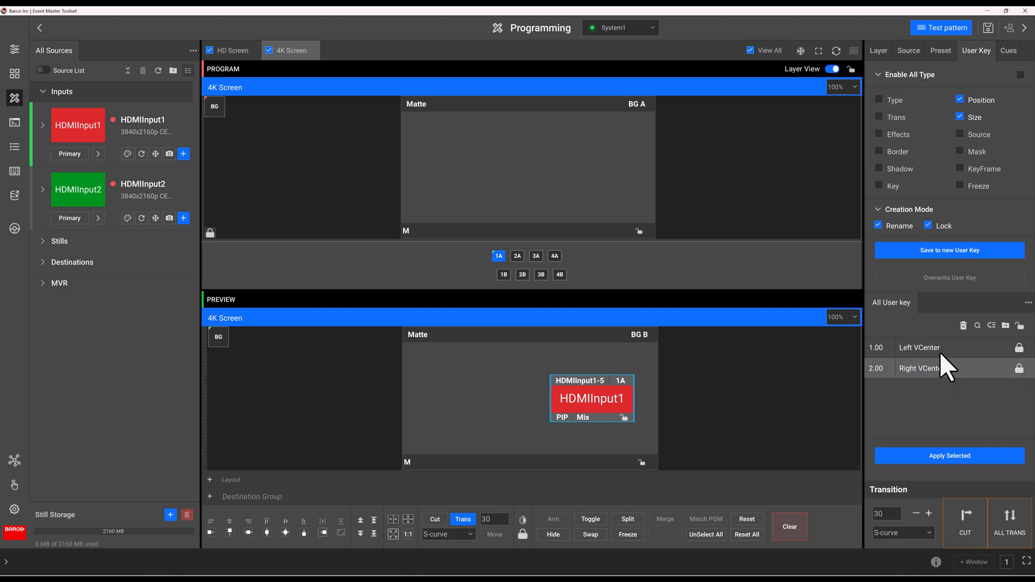
- Apply Left VCenter and Right VCenter to layer 1A, by dragging and with Apply Selected
left_click_drag(940, 352, 593, 396)
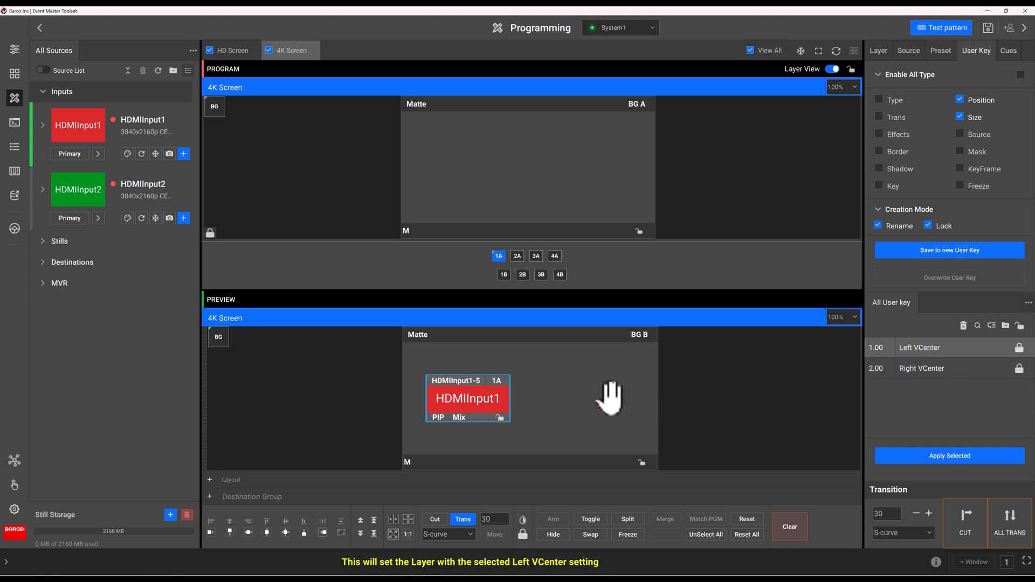
left_click_drag(884, 370, 591, 396)
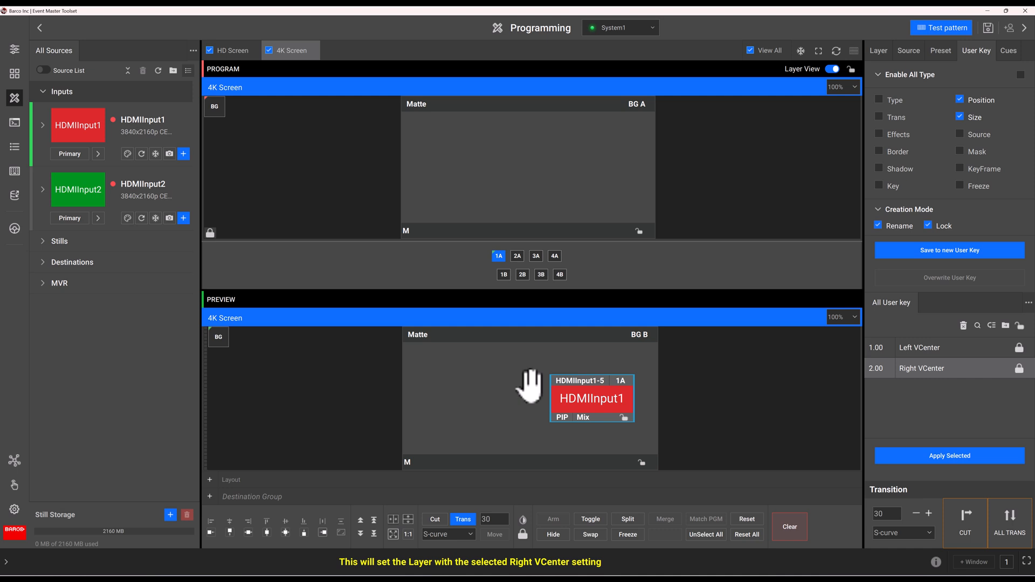
left_click(915, 349)
left_click(918, 455)
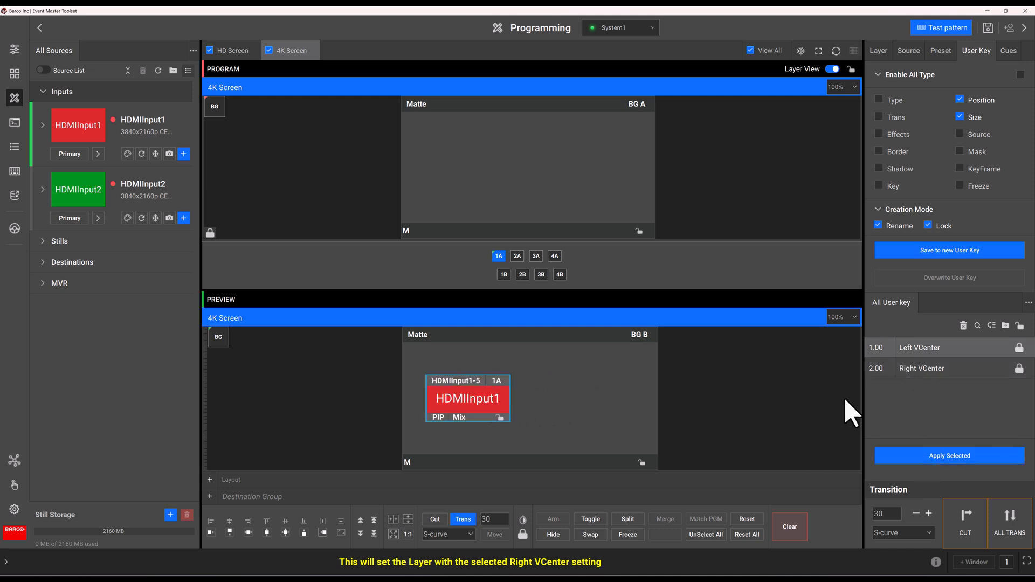
left_click(911, 371)
left_click(911, 458)
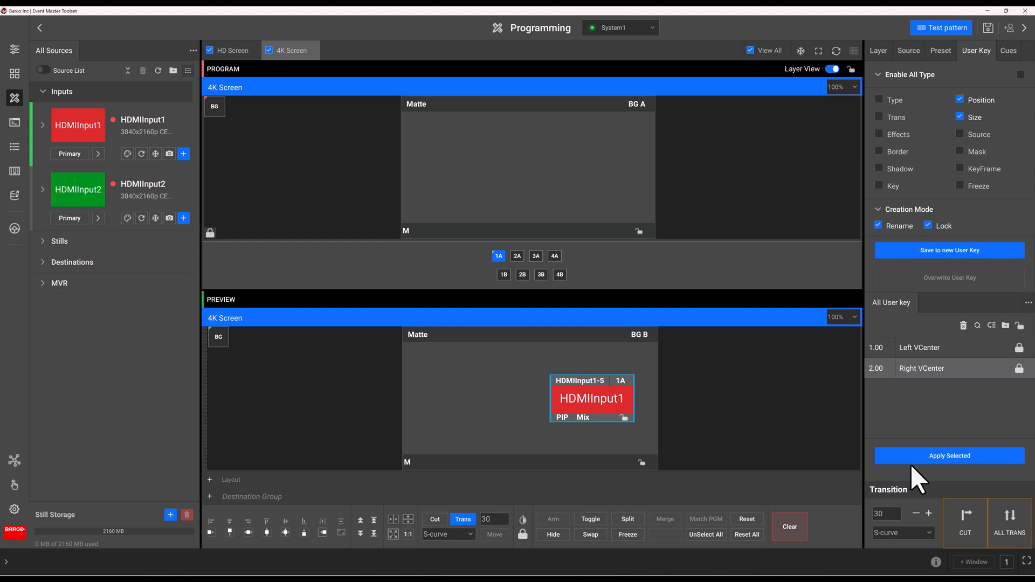
- Reapply Left VCenter, then drag layer 1A back near the Matte centre (H 1122, V 879)
left_click(914, 351)
left_click(906, 460)
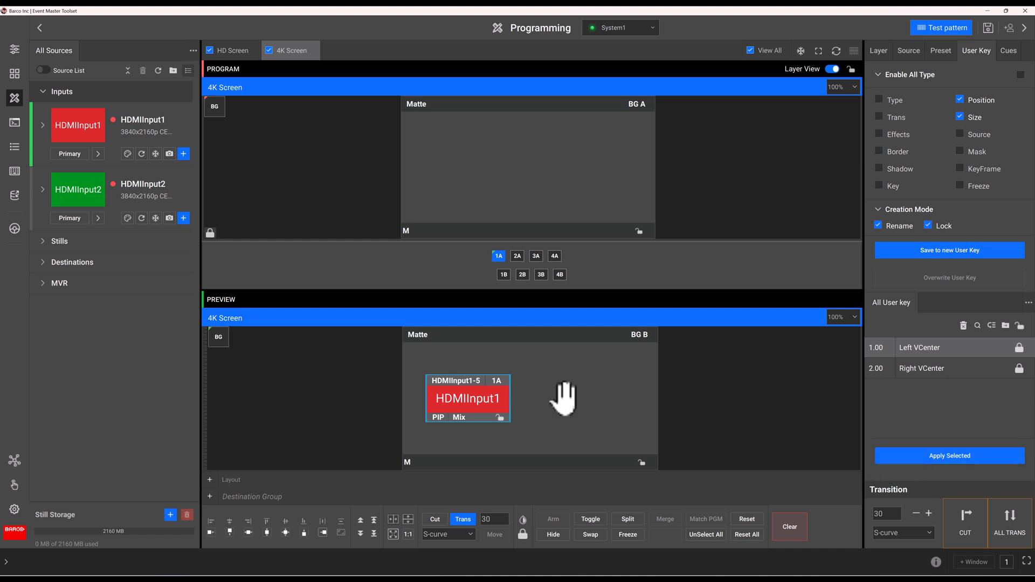
left_click_drag(493, 394, 551, 410)
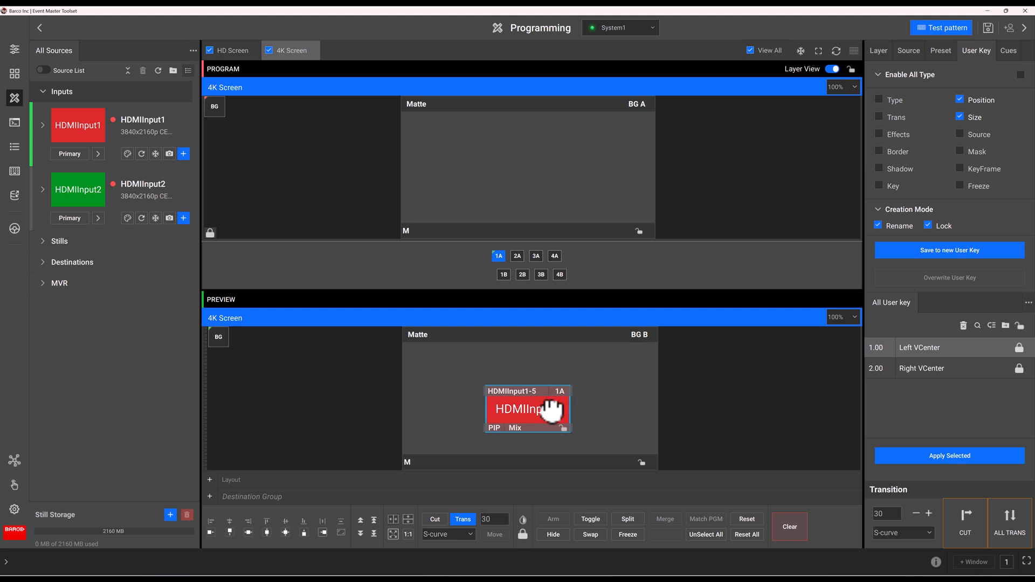
left_click_drag(551, 410, 539, 409)
- Give layer 1A a Hard border 20 pixels wide
left_click(879, 50)
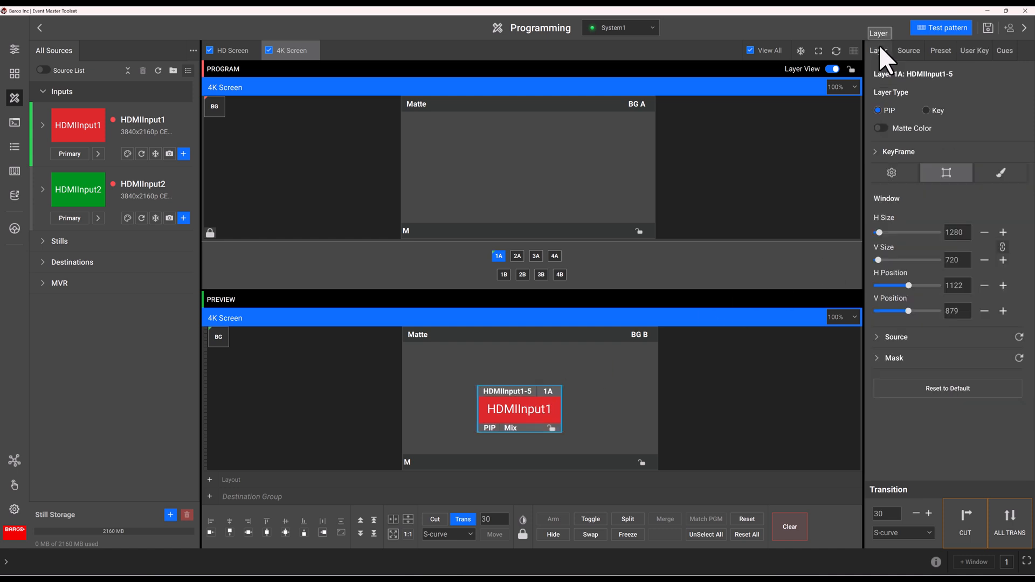
left_click(892, 171)
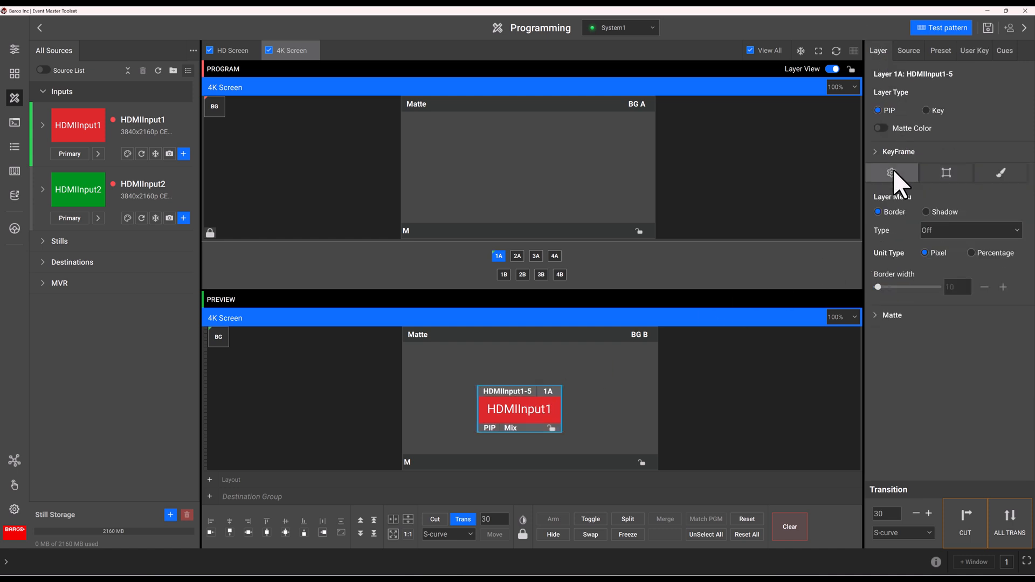
left_click(931, 235)
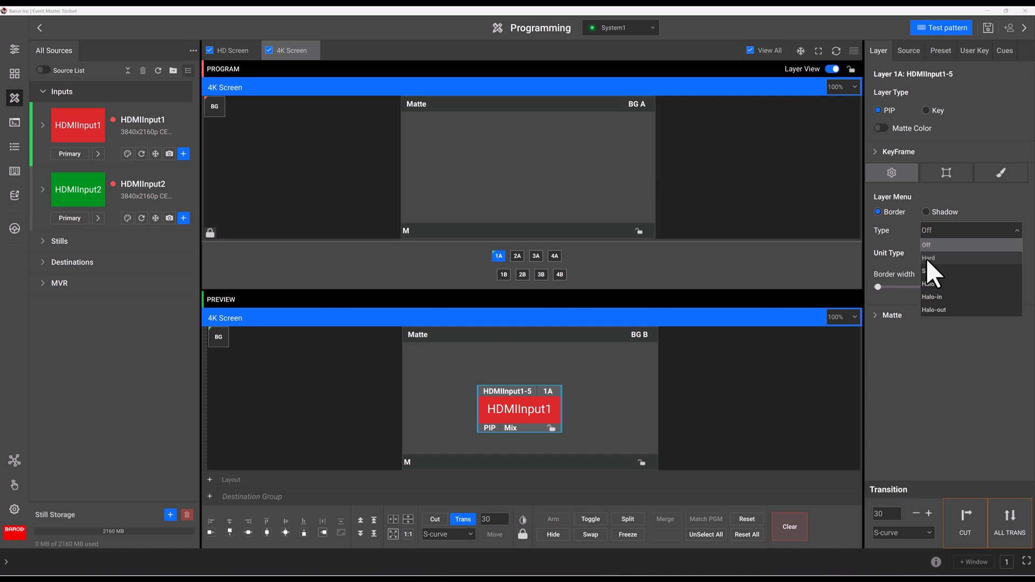
left_click(928, 258)
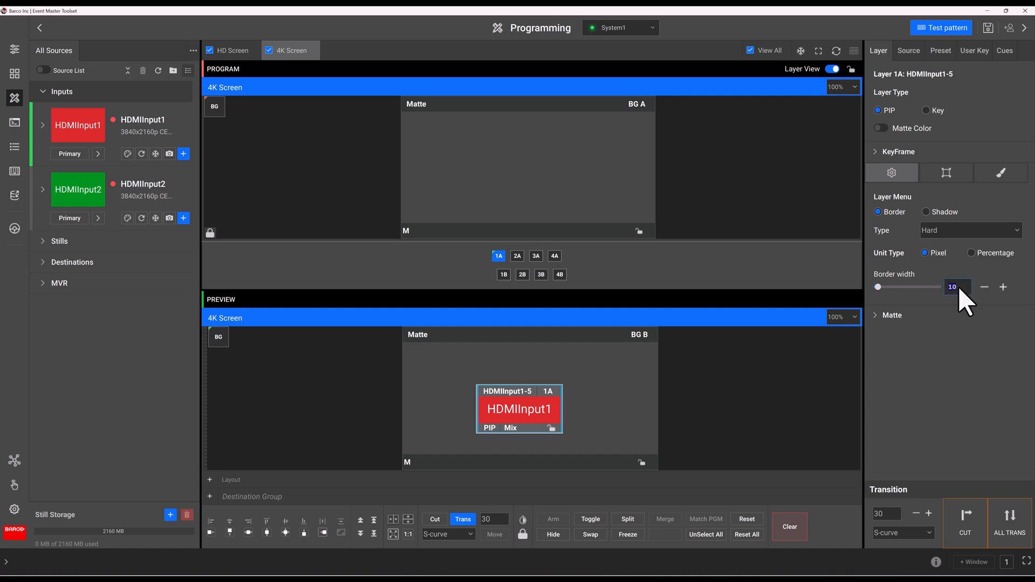
key("Return")
- Save a Border-only user key 3.00 named Border 20
left_click(969, 52)
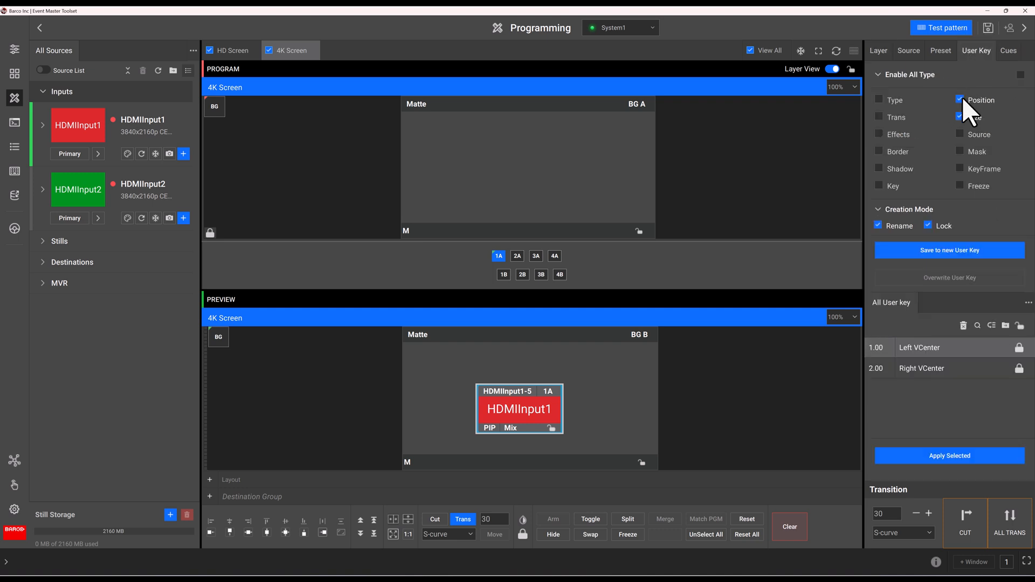
left_click(960, 117)
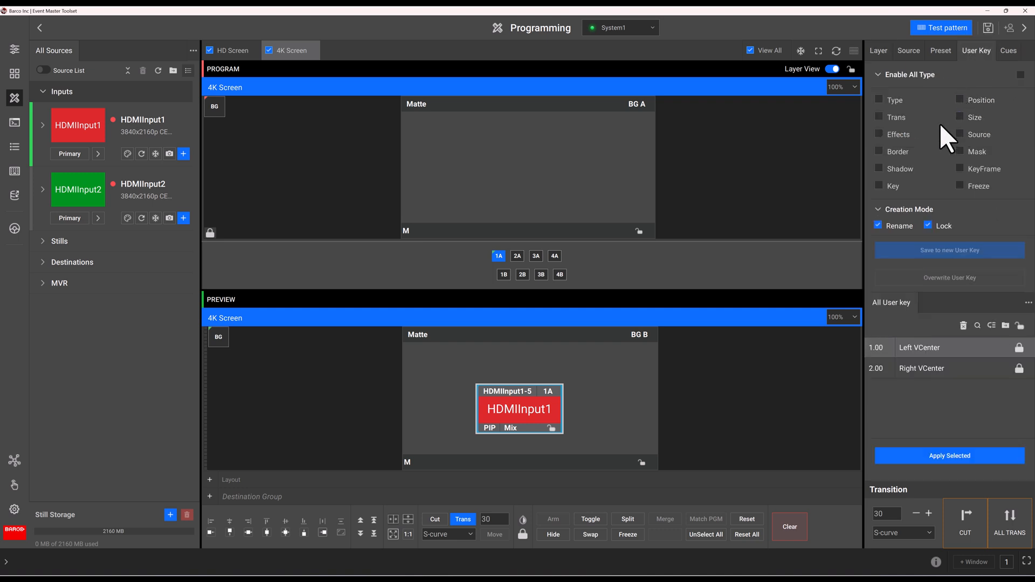
left_click(879, 151)
left_click(900, 248)
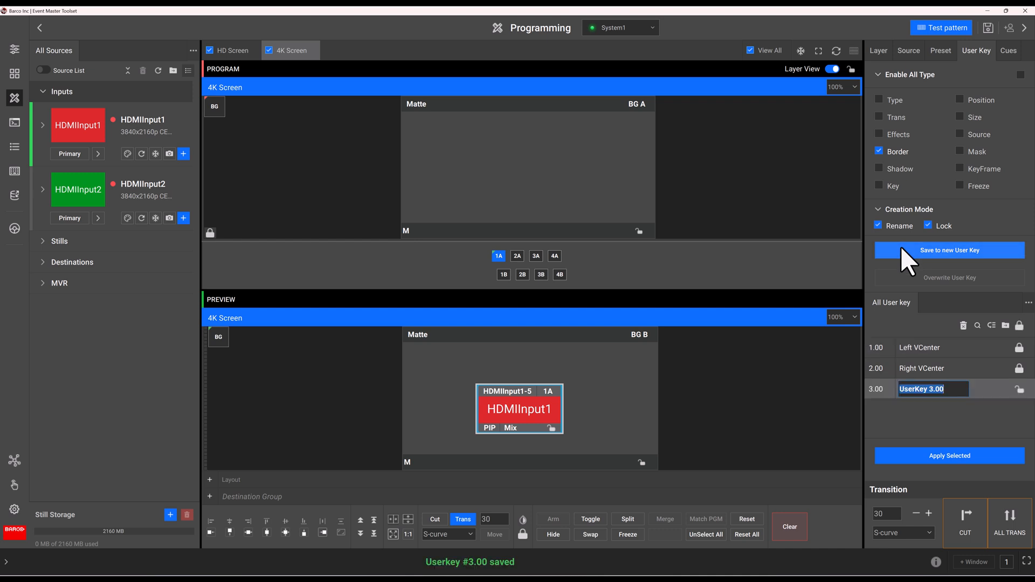
type("Border 20")
key("Return")
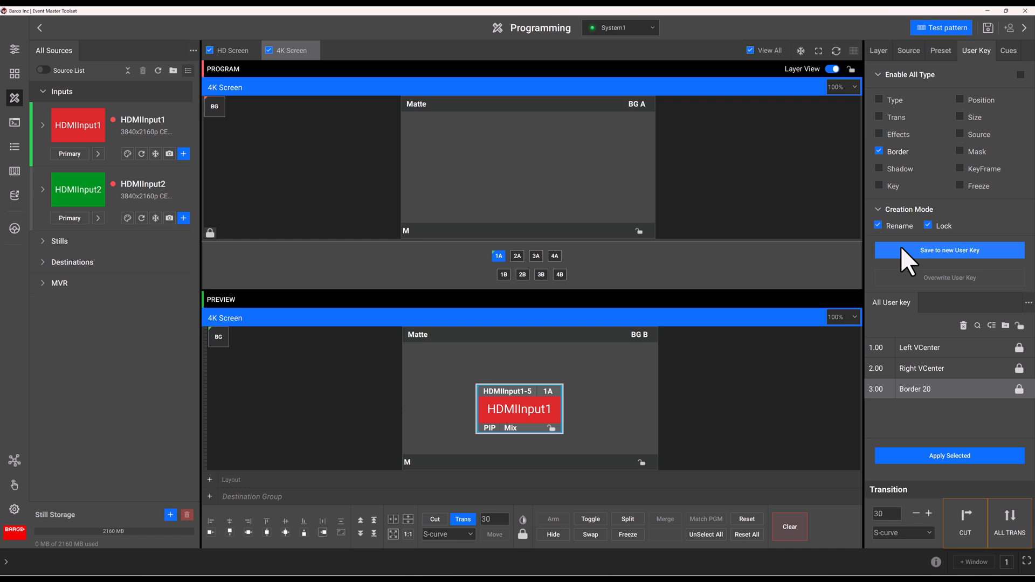
left_click(882, 57)
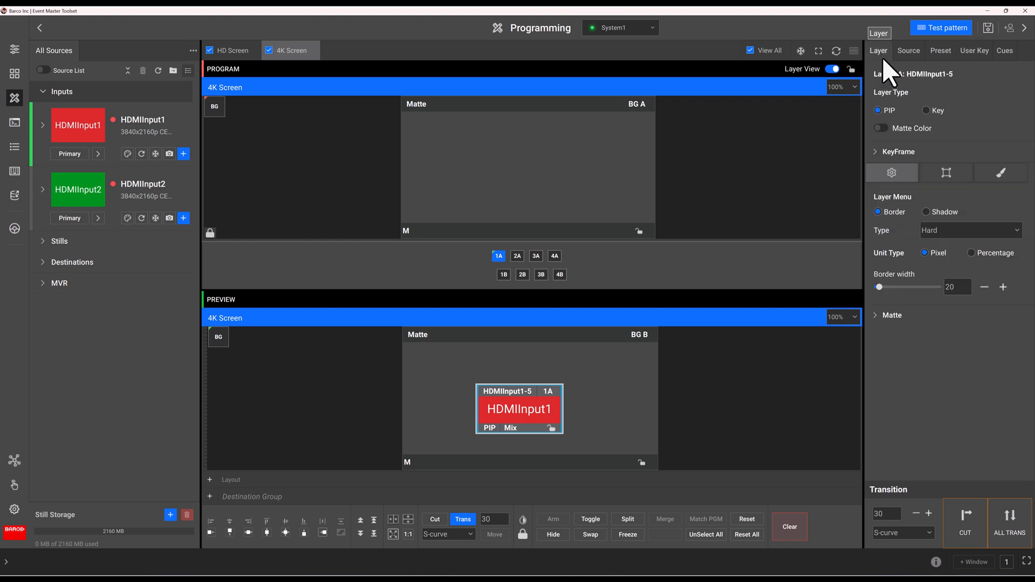
- Enable layer 1A's shadow with horizontal and vertical size 105
left_click(925, 212)
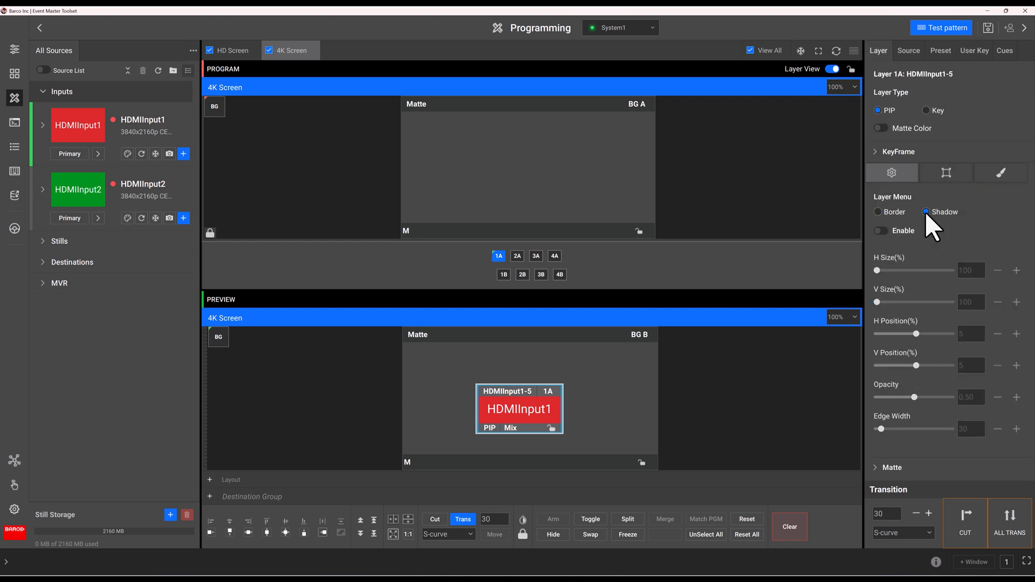
left_click(879, 231)
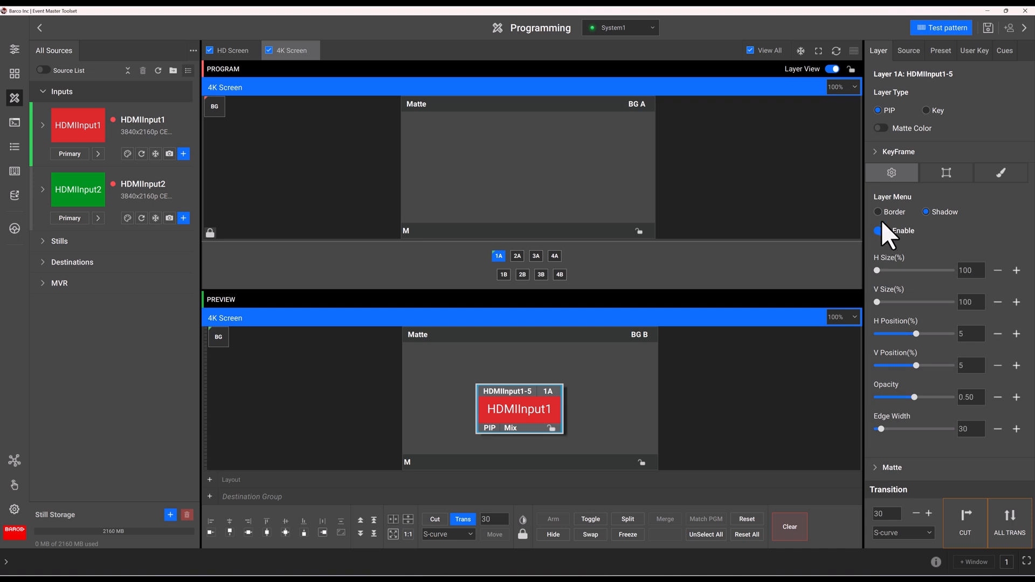
left_click(878, 210)
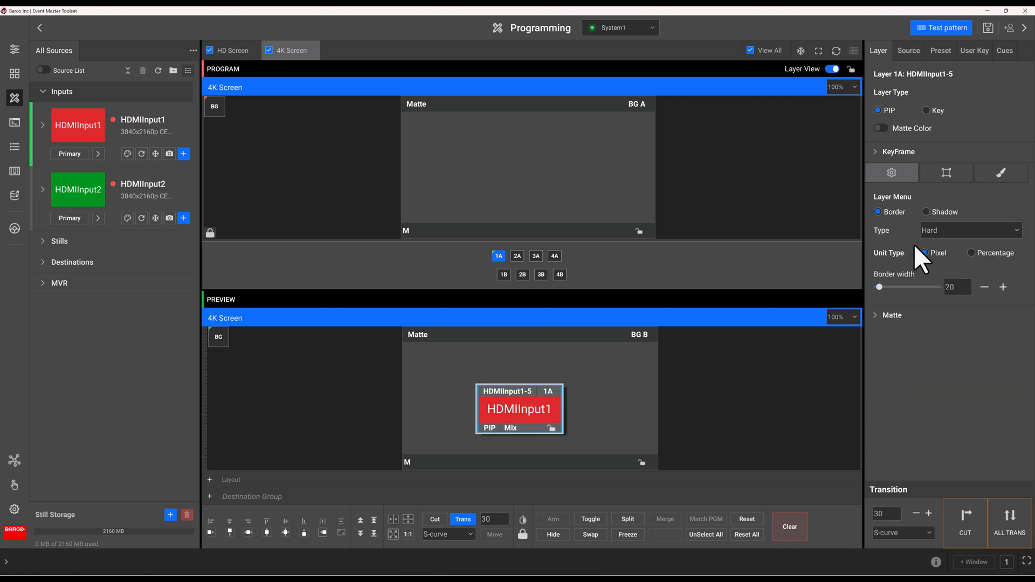
left_click(930, 232)
left_click(927, 210)
left_click(927, 211)
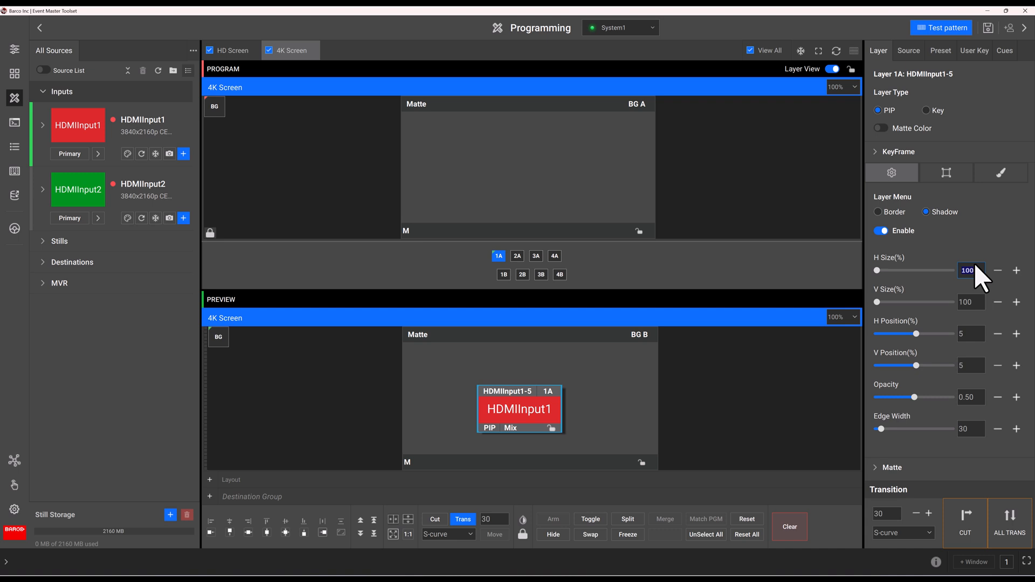
key("Tab")
type("105")
key("Return")
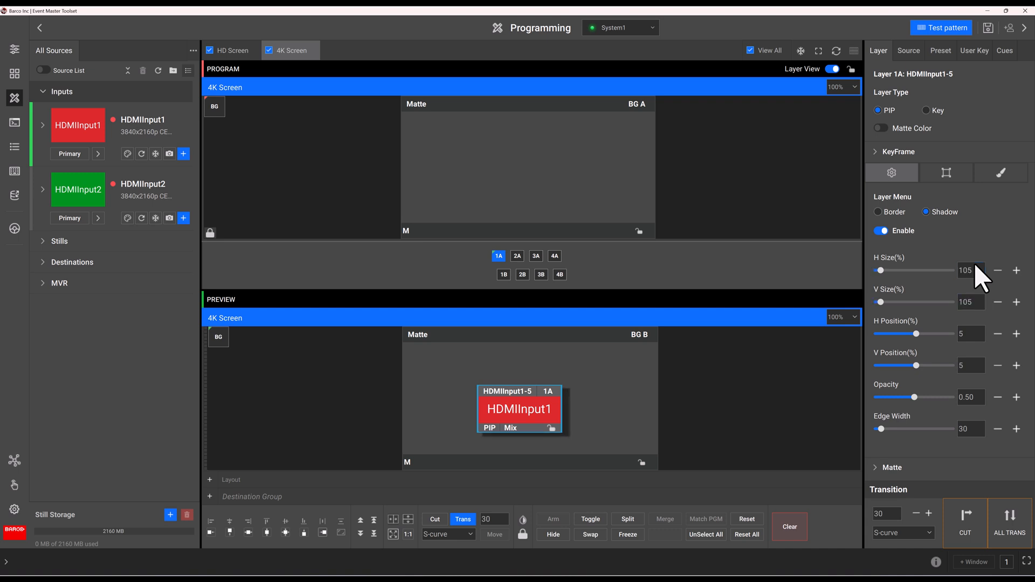
left_click(967, 54)
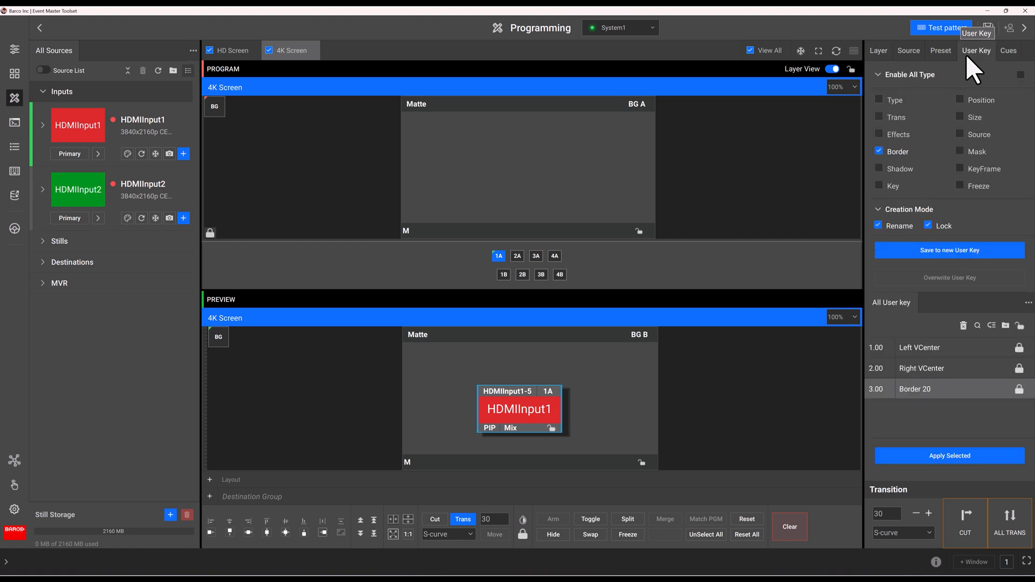
- Swap Border for Shadow in the key types and save user key 4.00 as Shadow 105
left_click(878, 151)
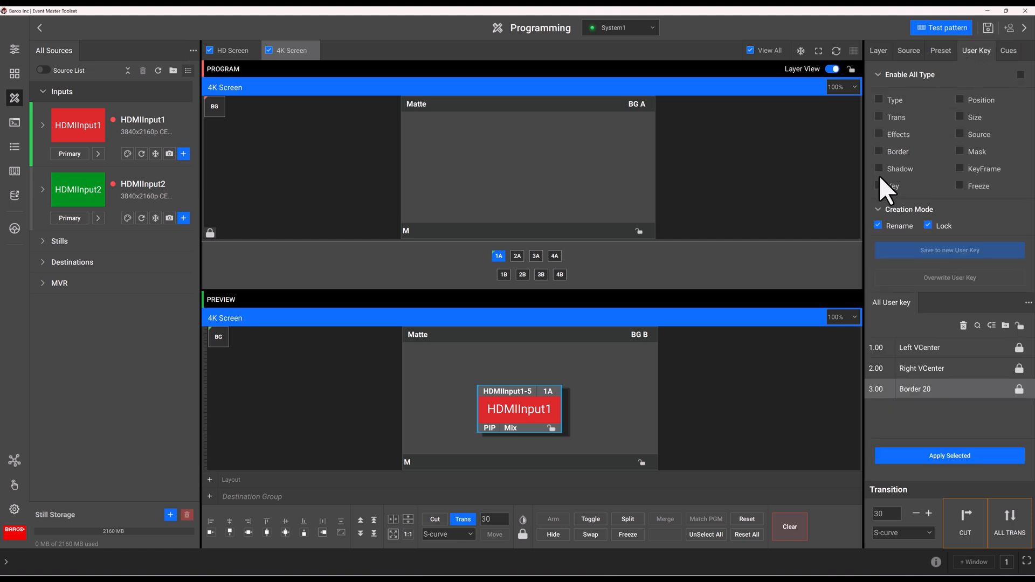
left_click(878, 168)
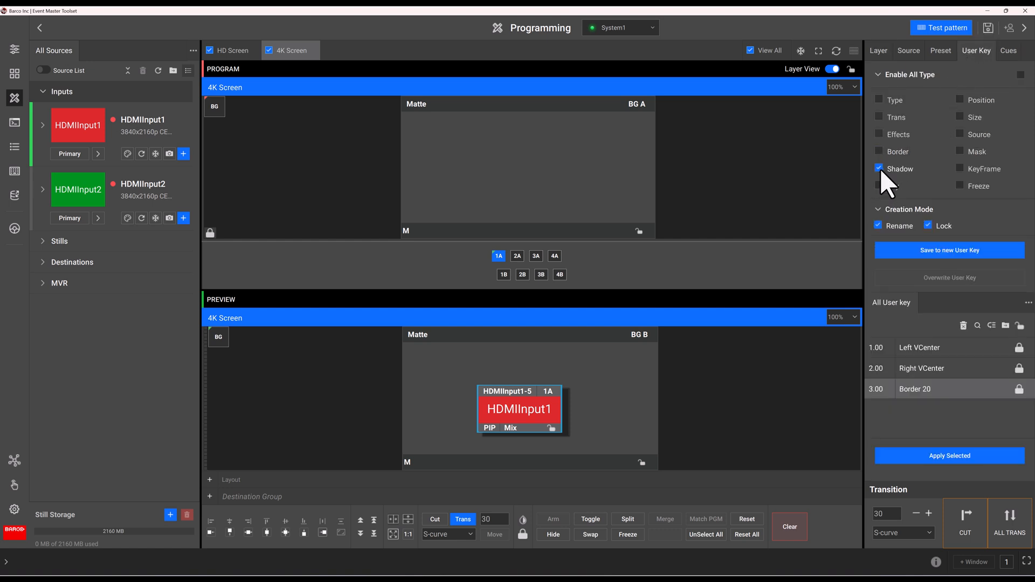
left_click(898, 246)
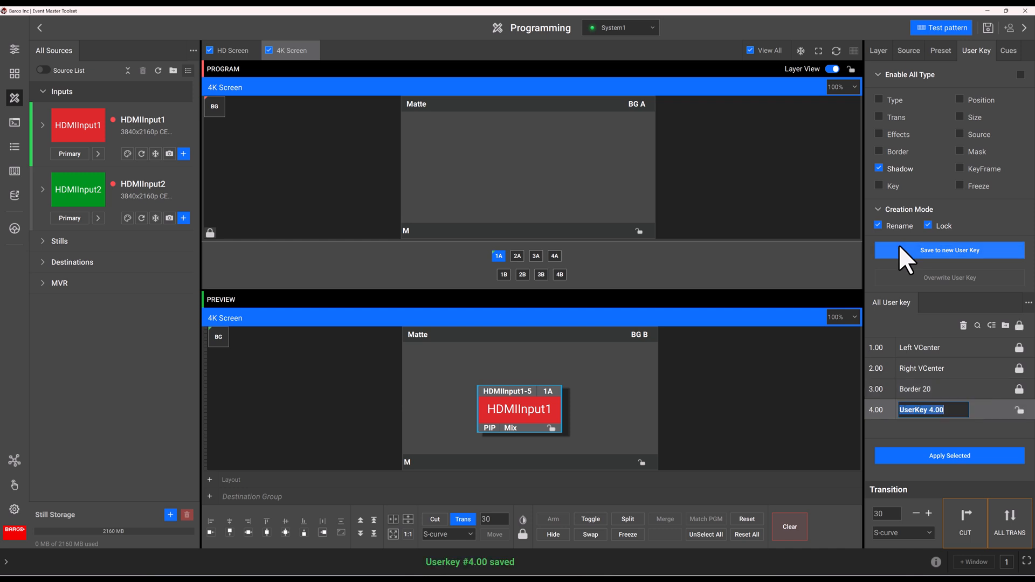
type("Shadow 105")
key("Return")
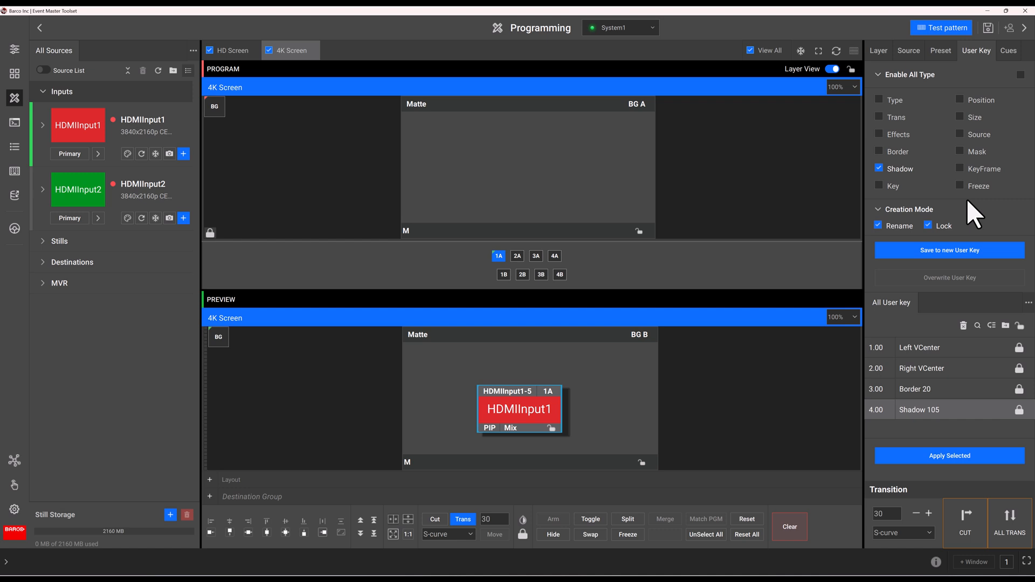
- Drag the Border 20 and Shadow 105 keys onto the HDMIInput1 layer
left_click_drag(899, 388, 531, 406)
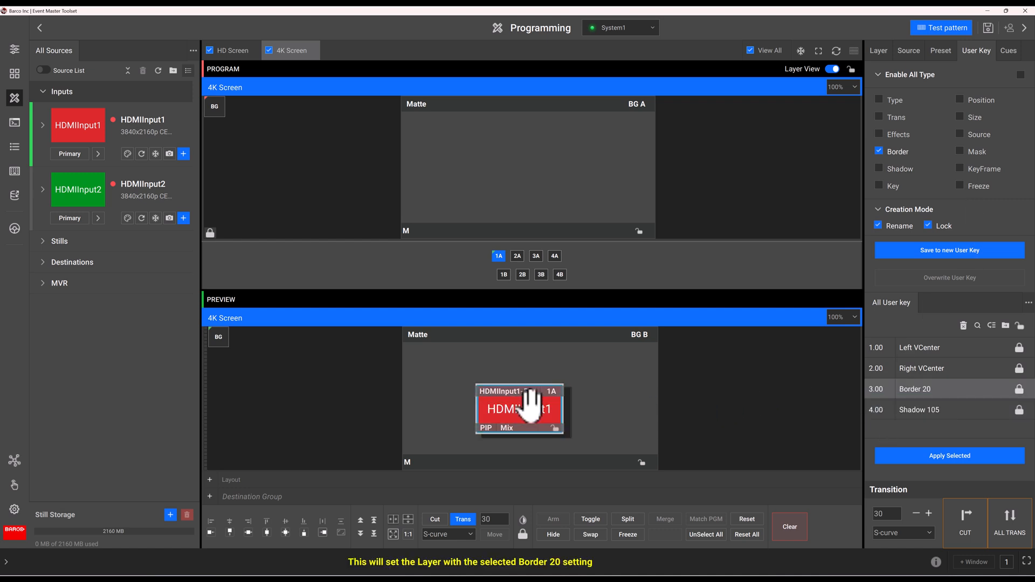
left_click_drag(913, 408, 538, 405)
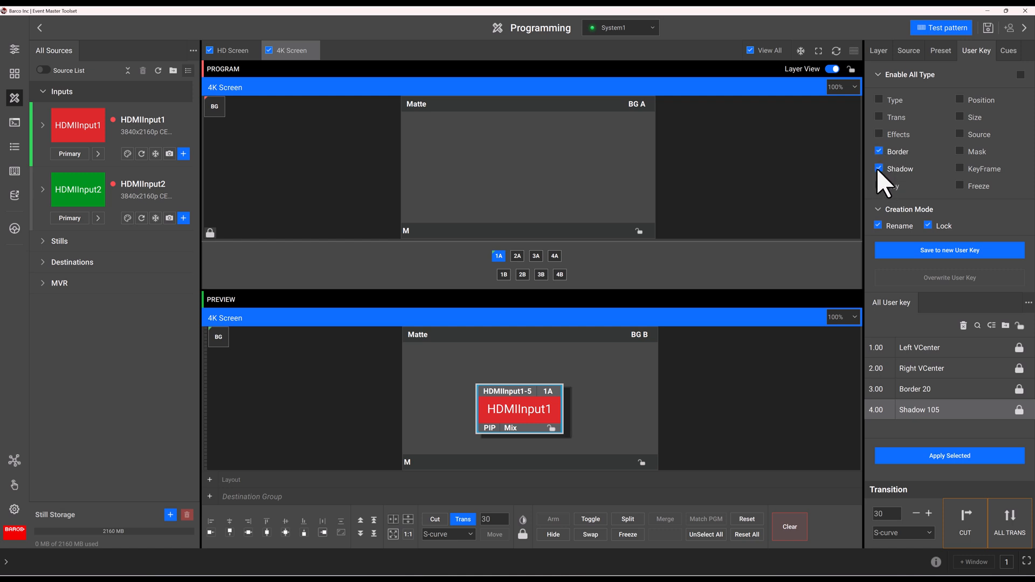
- Set layer 1A's border type to Off
left_click(879, 51)
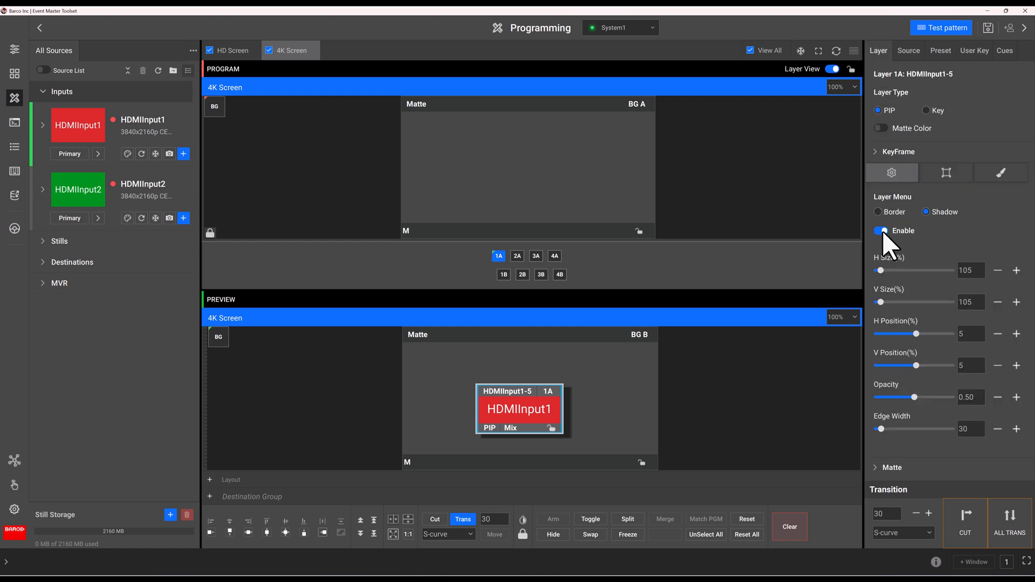
left_click(878, 212)
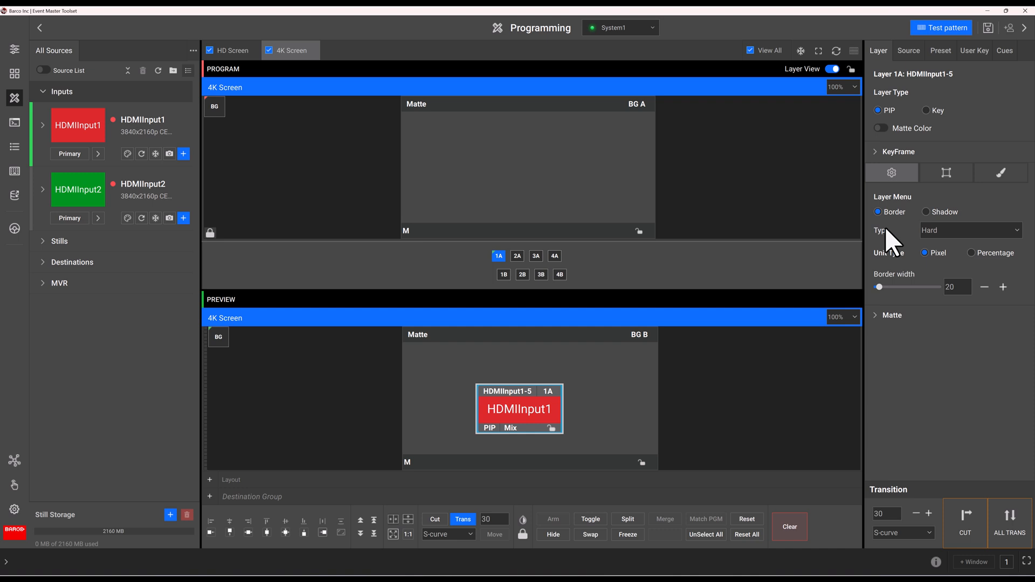
left_click(925, 231)
left_click(927, 244)
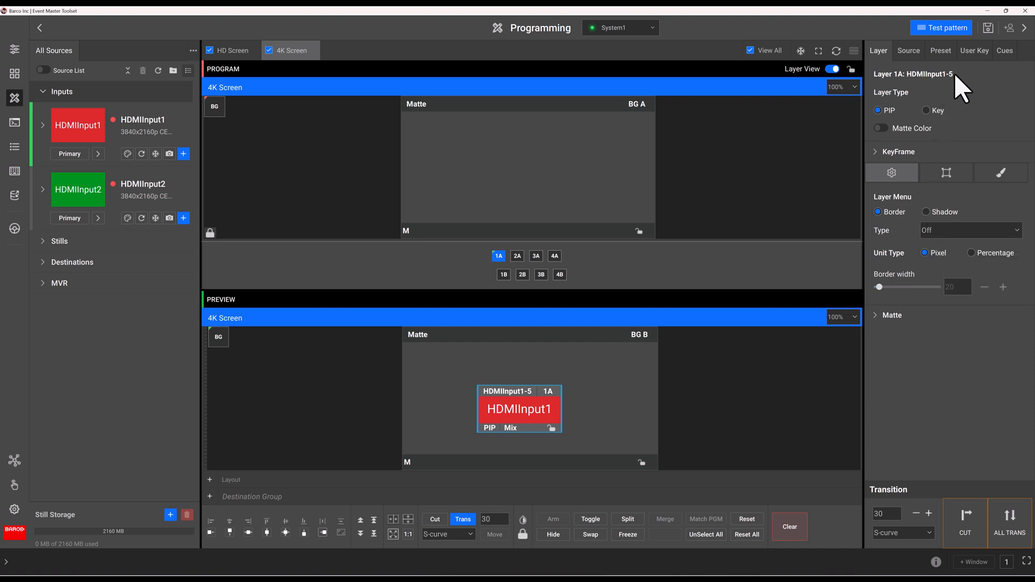
- Save the border-and-shadow state as user key 5.00 named No Border Shadow
left_click(970, 52)
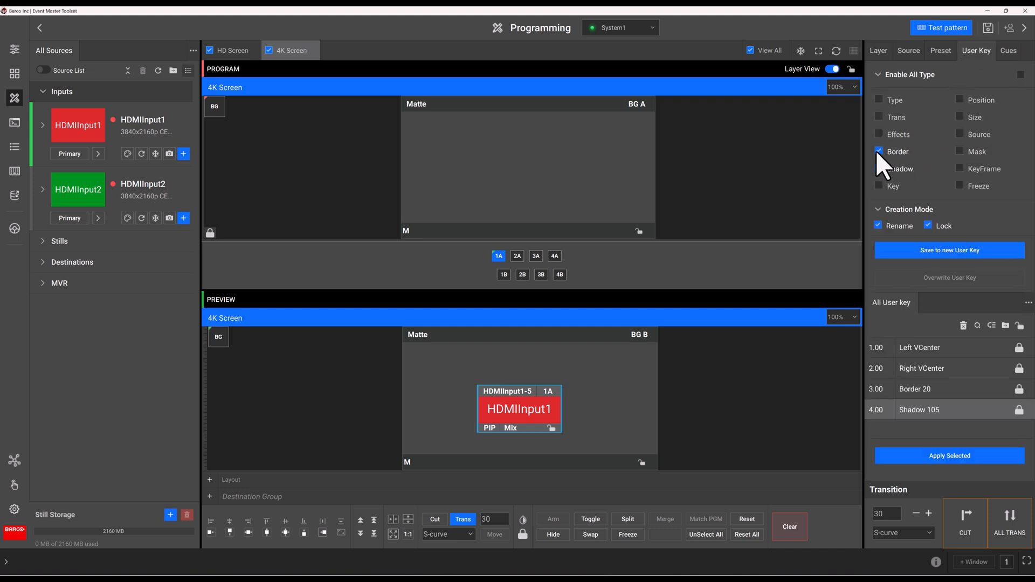
left_click(887, 250)
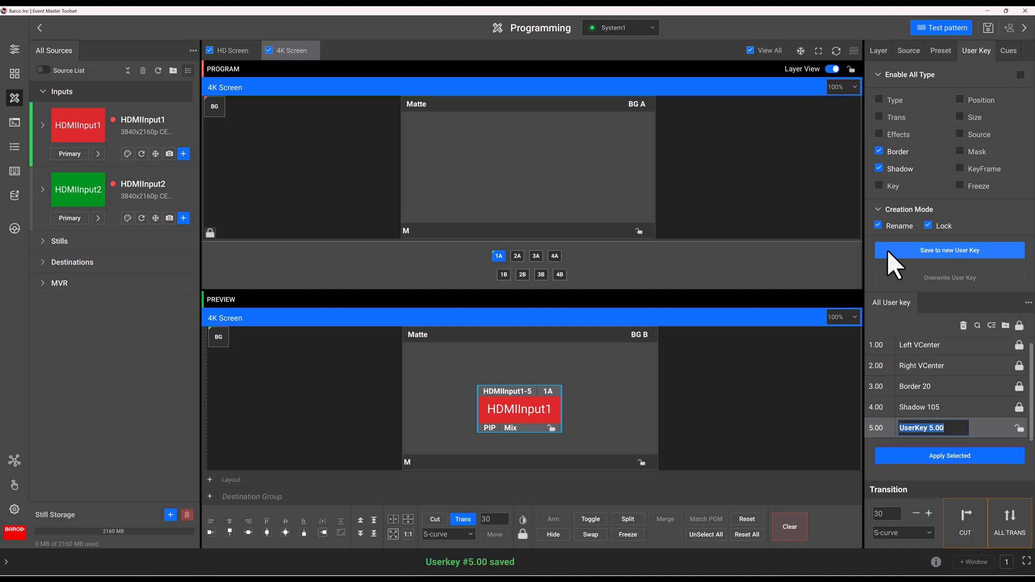
type("No Border Shadow")
key("Return")
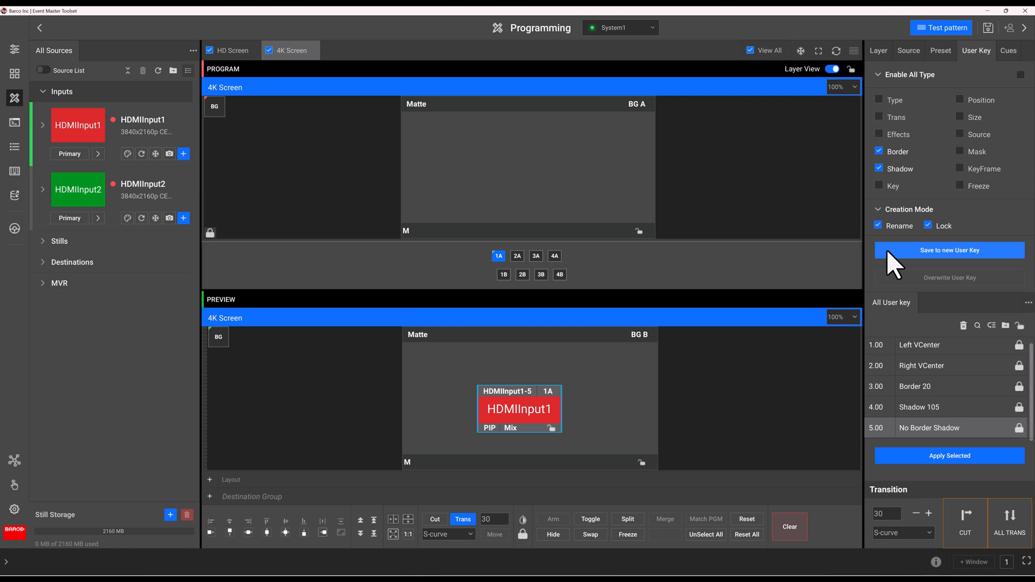
- Reapply Border 20, Shadow 105 and Right VCenter to the HDMIInput1 layer
left_click_drag(910, 381, 533, 404)
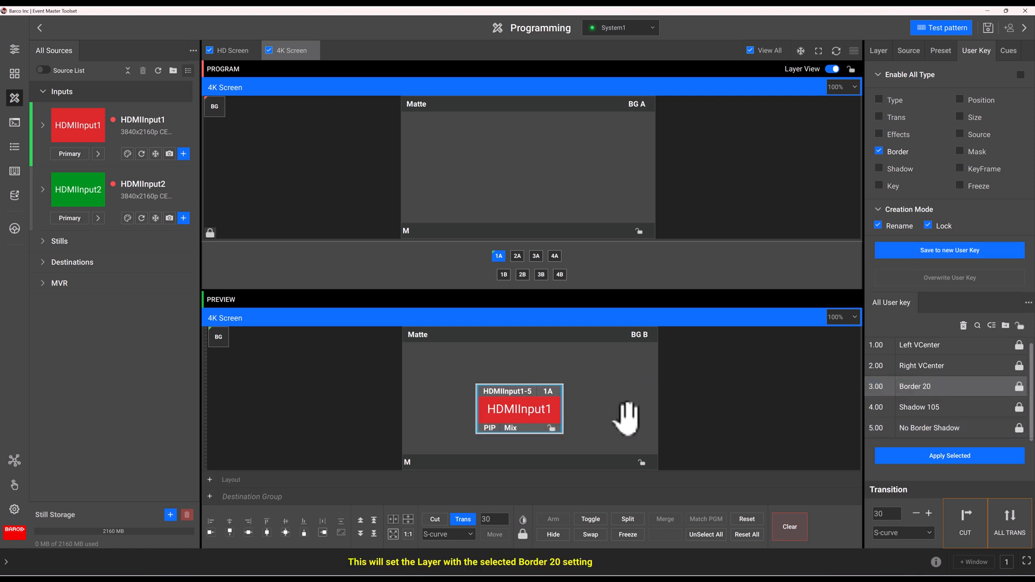
left_click_drag(918, 404, 523, 415)
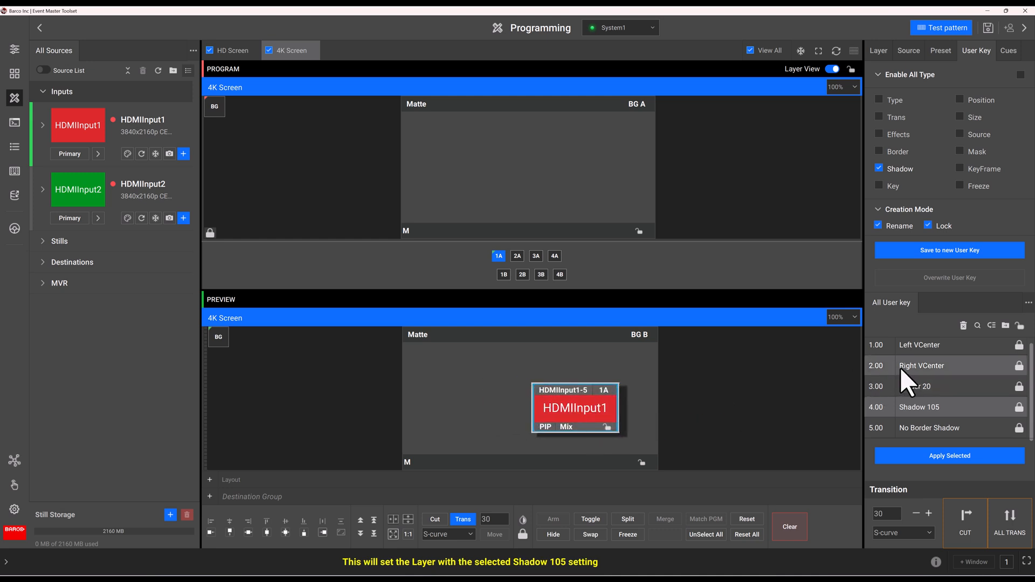
left_click_drag(900, 368, 589, 393)
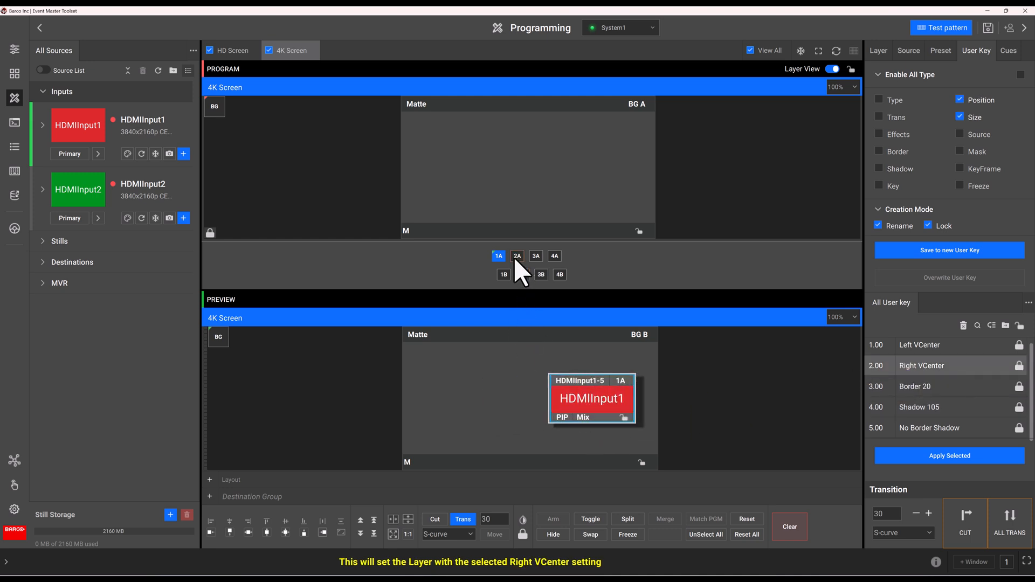
- Put HDMIInput2 on Preview layer 2A and apply Left VCenter, Border 20 and Shadow 105
left_click_drag(115, 192, 516, 255)
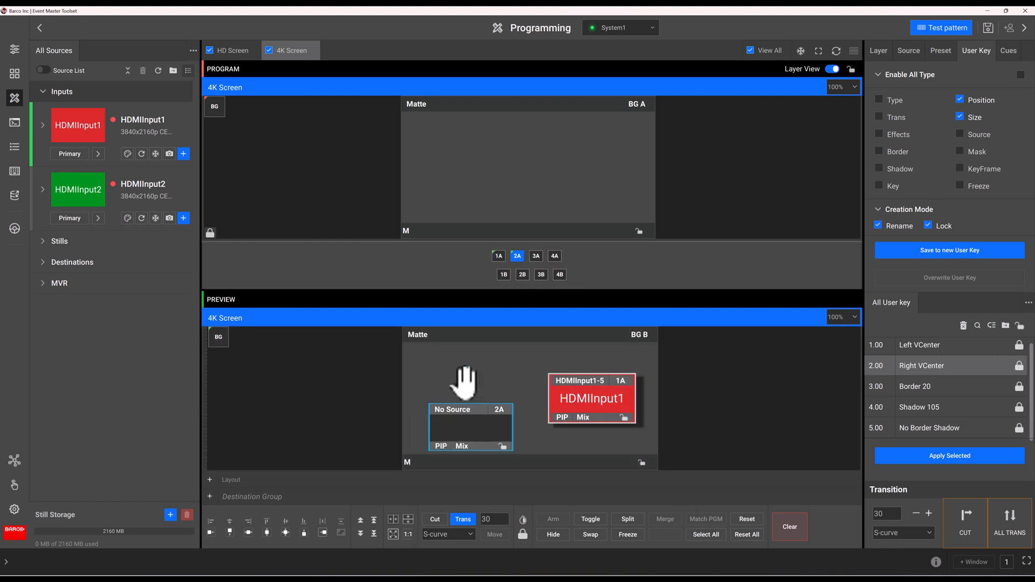
left_click_drag(89, 190, 513, 254)
left_click(477, 426)
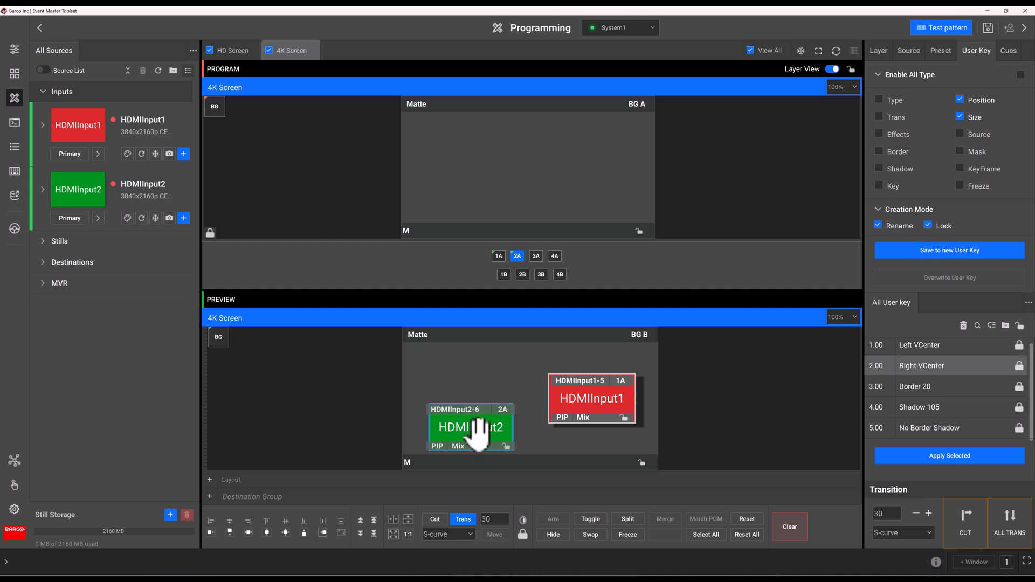
left_click_drag(914, 340, 463, 428)
left_click_drag(915, 386, 468, 394)
left_click_drag(903, 409, 468, 391)
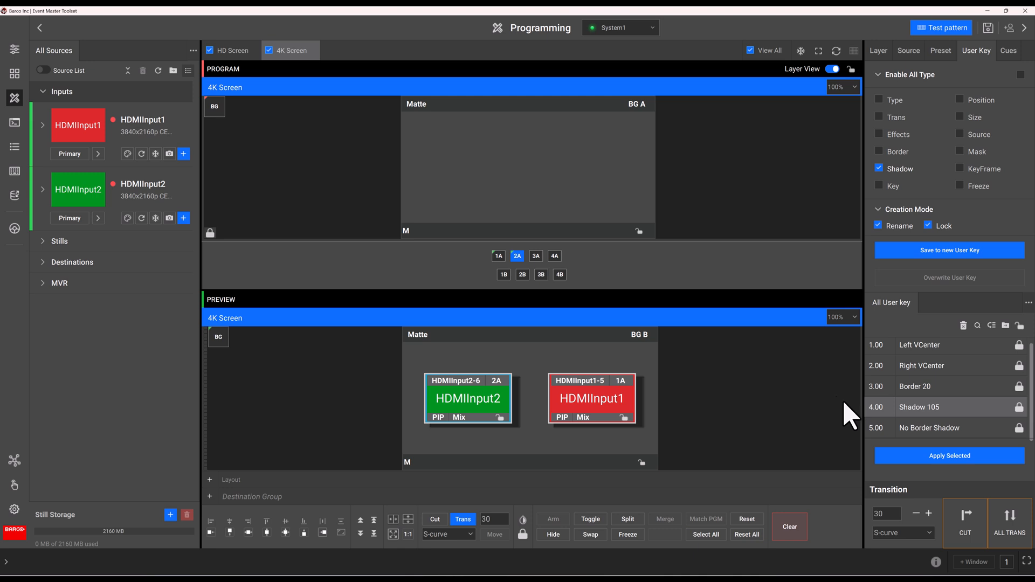
- Apply No Border Shadow to the HDMIInput2 and HDMIInput1 layers and snap Programming to the left half
left_click_drag(885, 434, 488, 415)
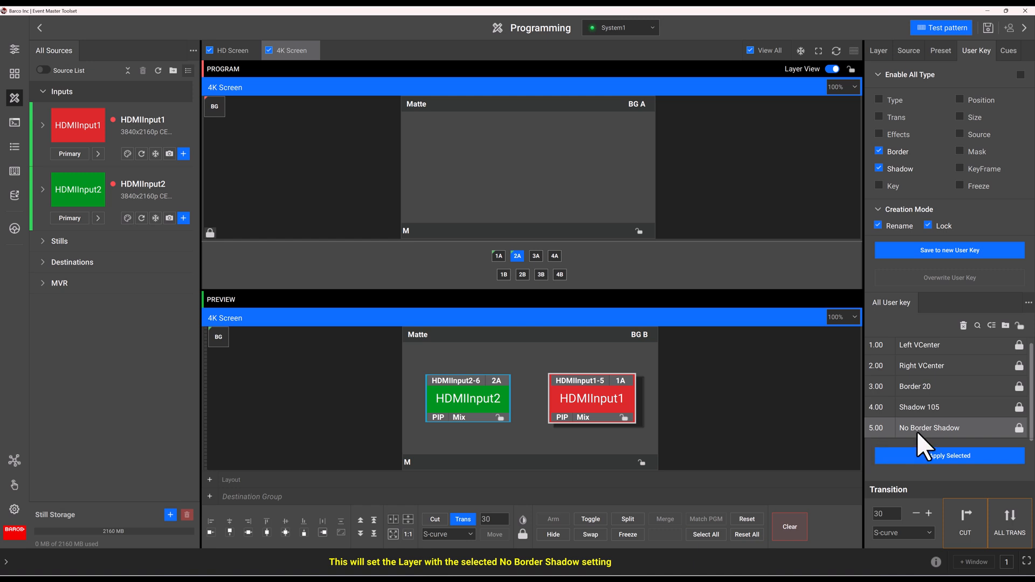
left_click_drag(923, 431, 577, 404)
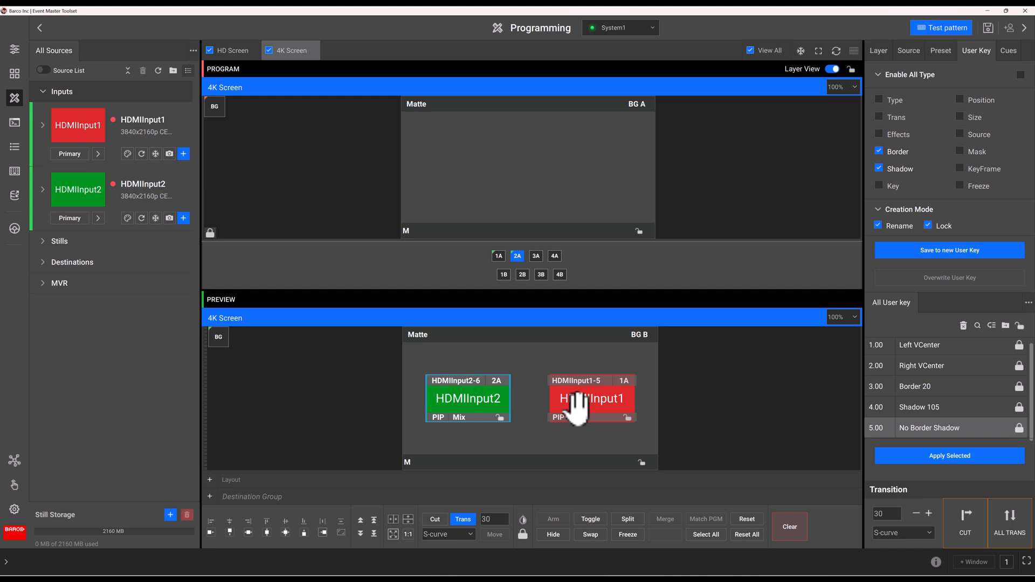
left_click_drag(437, 12, 5, 351)
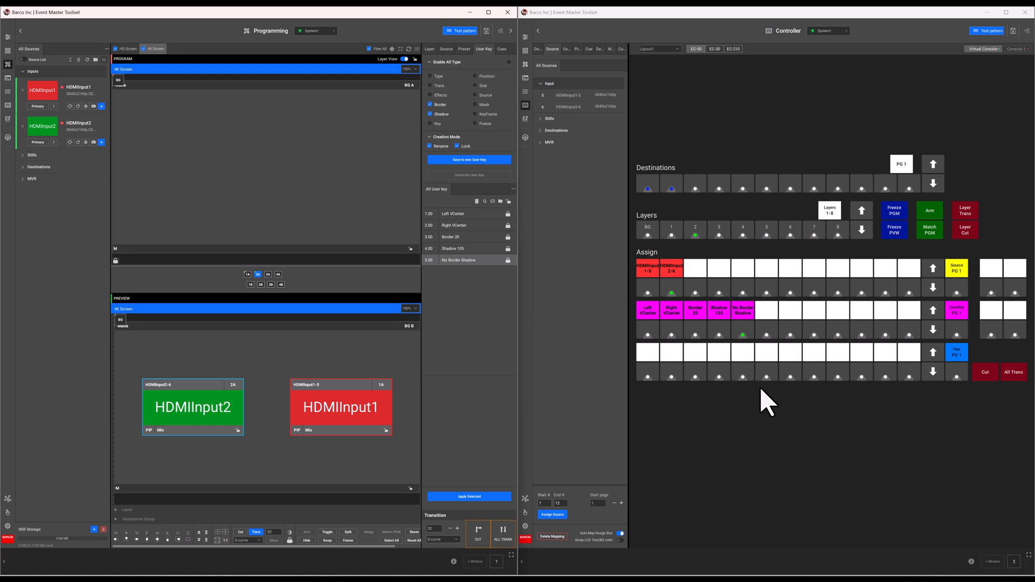
- Clear the HDMIInput2 and HDMIInput1 layers from the 4K Screen Preview
left_click(649, 185)
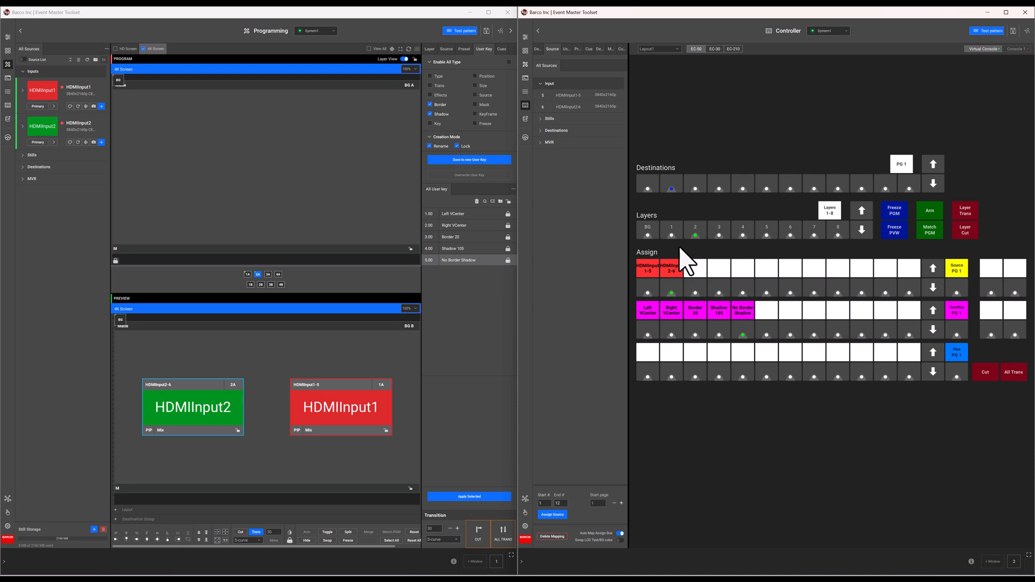
left_click(200, 406)
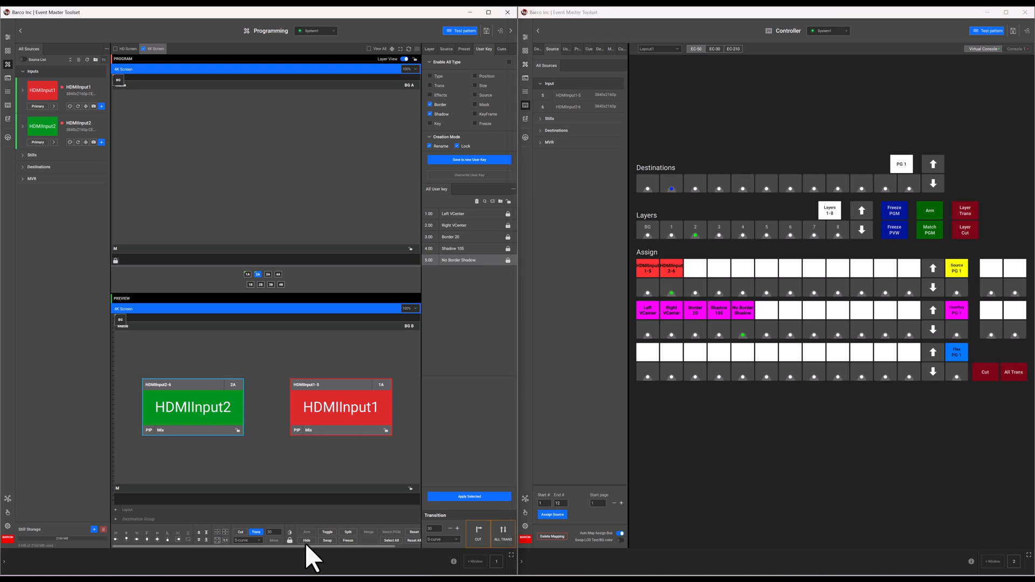
left_click_drag(306, 546, 375, 543)
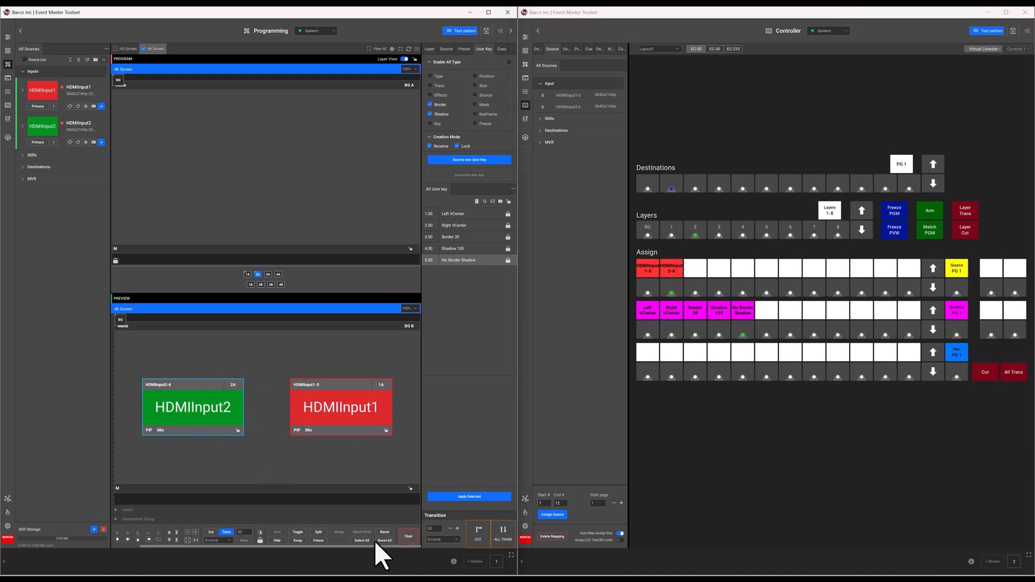
left_click(409, 536)
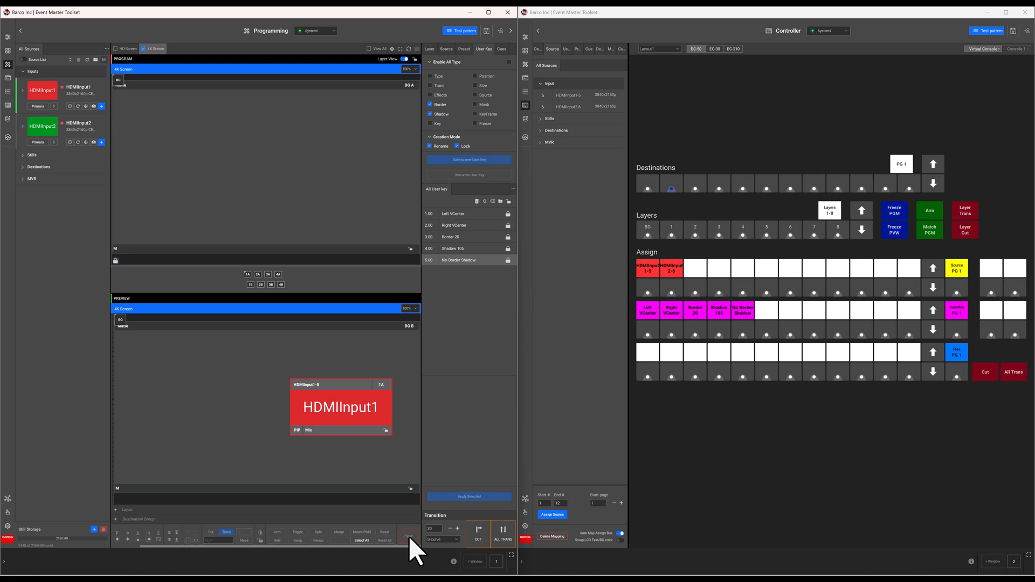
left_click(334, 399)
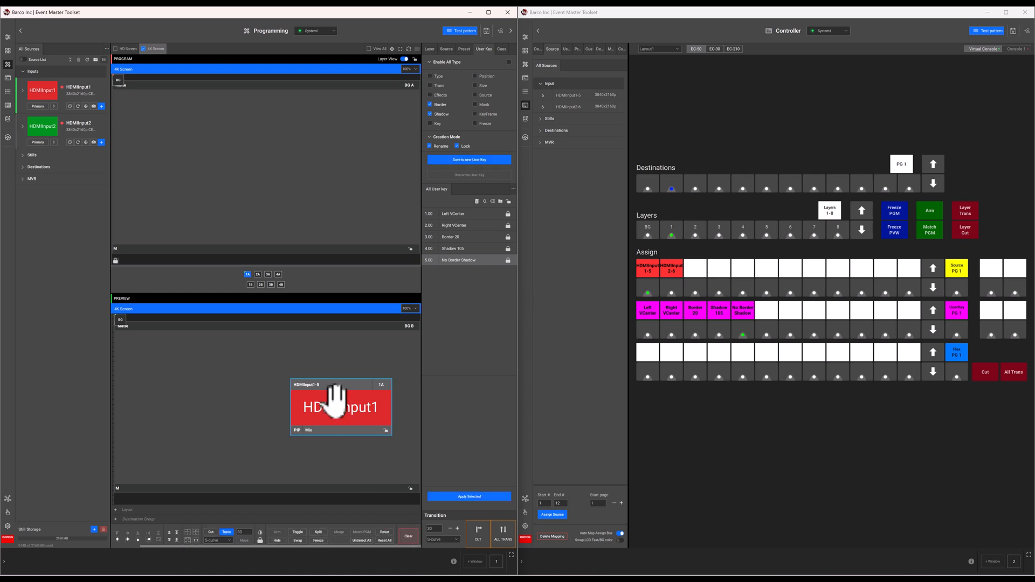
left_click(407, 536)
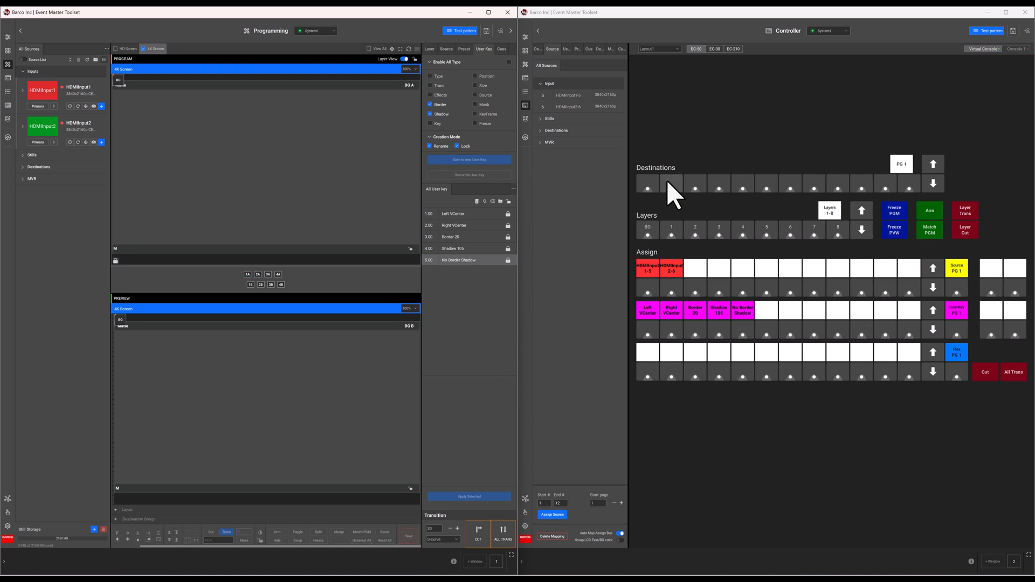
- Put HDMIInput2 on Controller layer 1 with Left VCenter, Border 20 and Shadow 105 keys
left_click(672, 233)
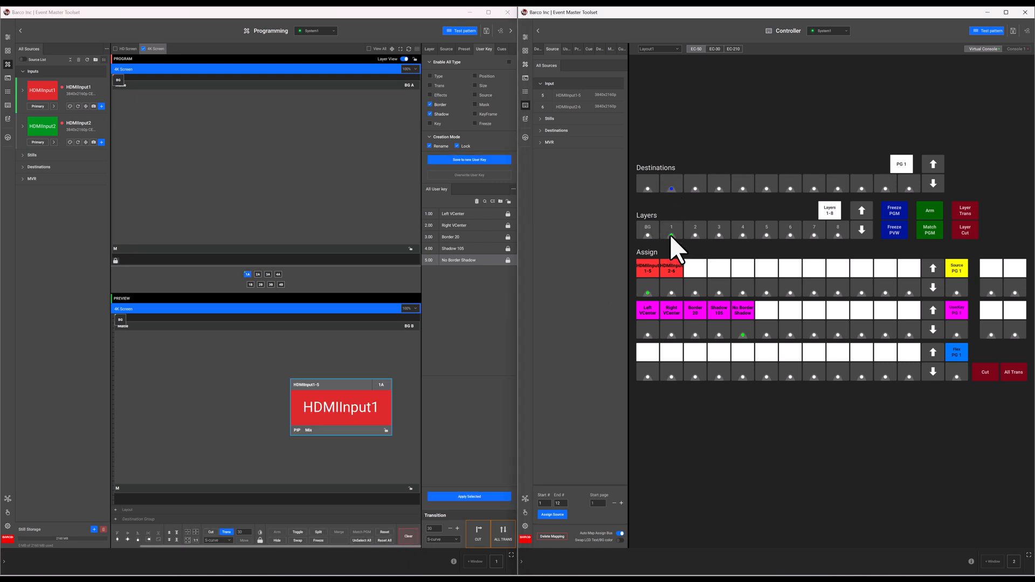
left_click(665, 288)
left_click(651, 334)
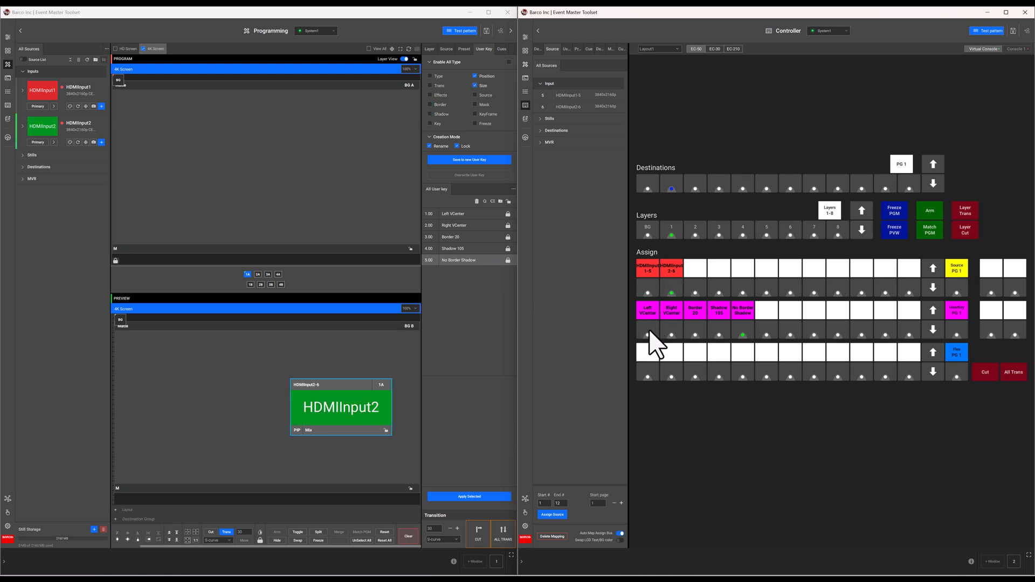
left_click(693, 338)
left_click(713, 332)
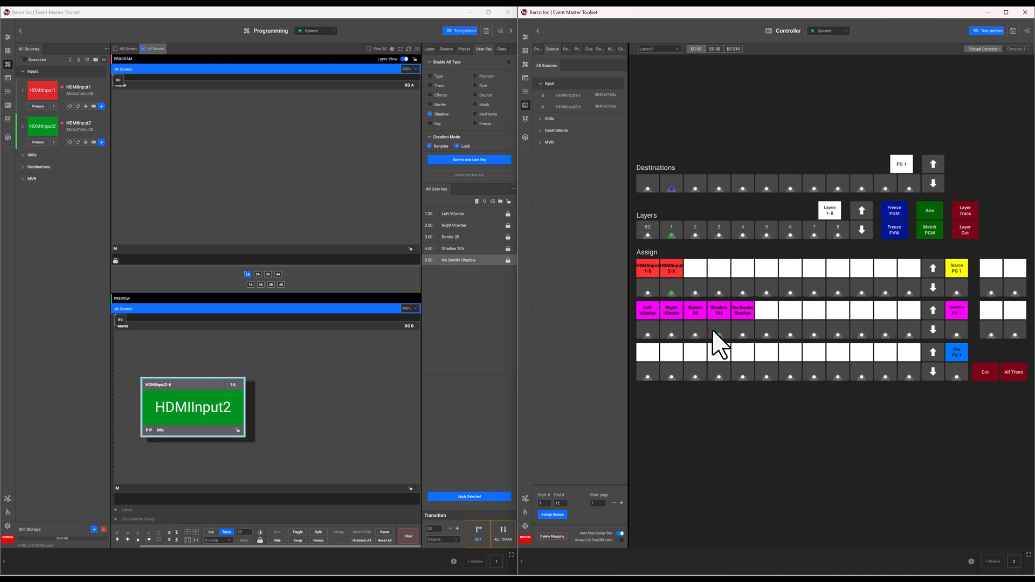
- Put HDMIInput1 on layer 2A with Right VCenter and Shadow 105 keys
left_click(692, 233)
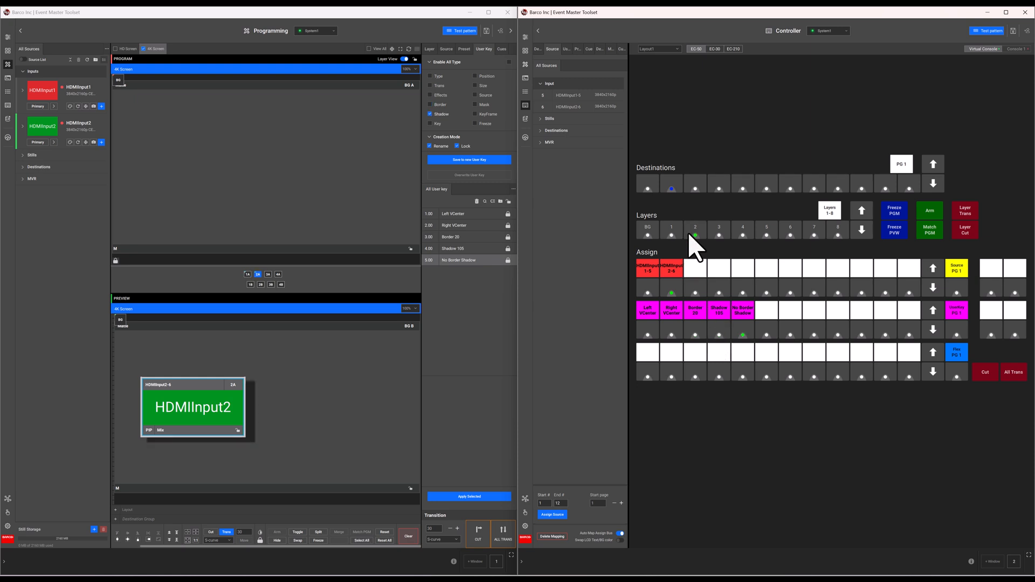
left_click(649, 286)
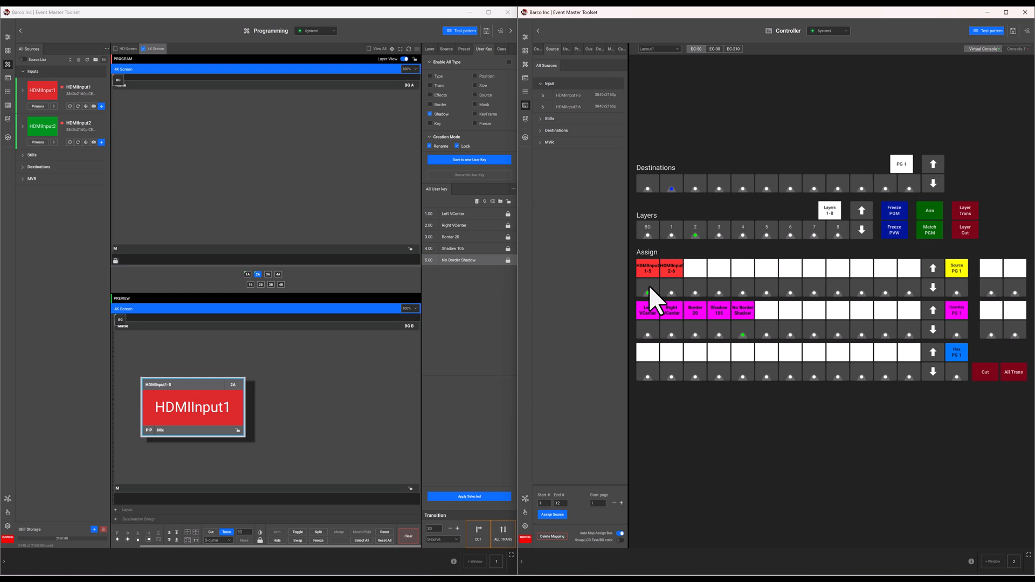
left_click(669, 331)
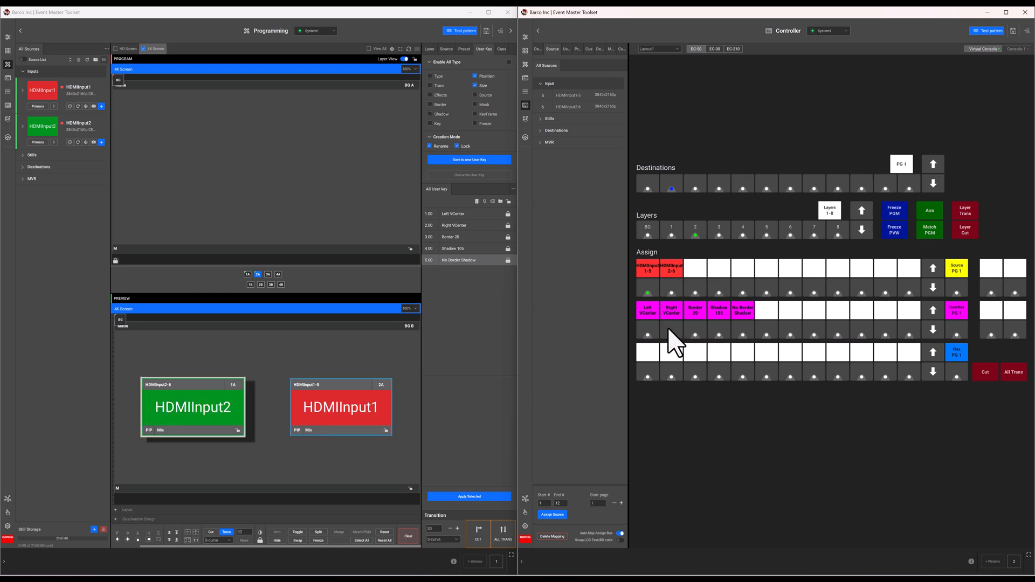
left_click(714, 330)
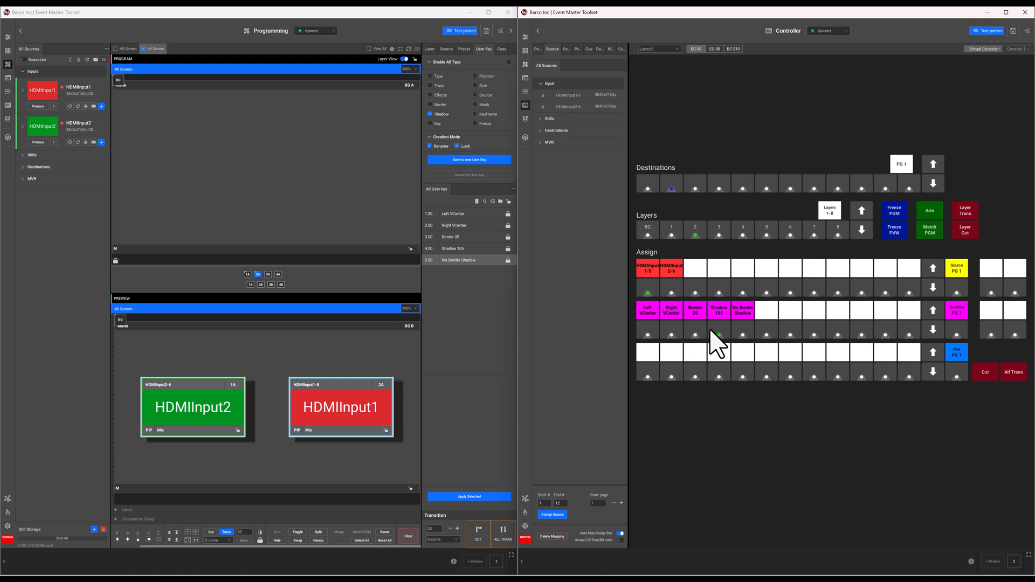
- Apply No Border Shadow to both HDMIInput1 and HDMIInput2 layers
left_click(744, 333)
left_click(666, 234)
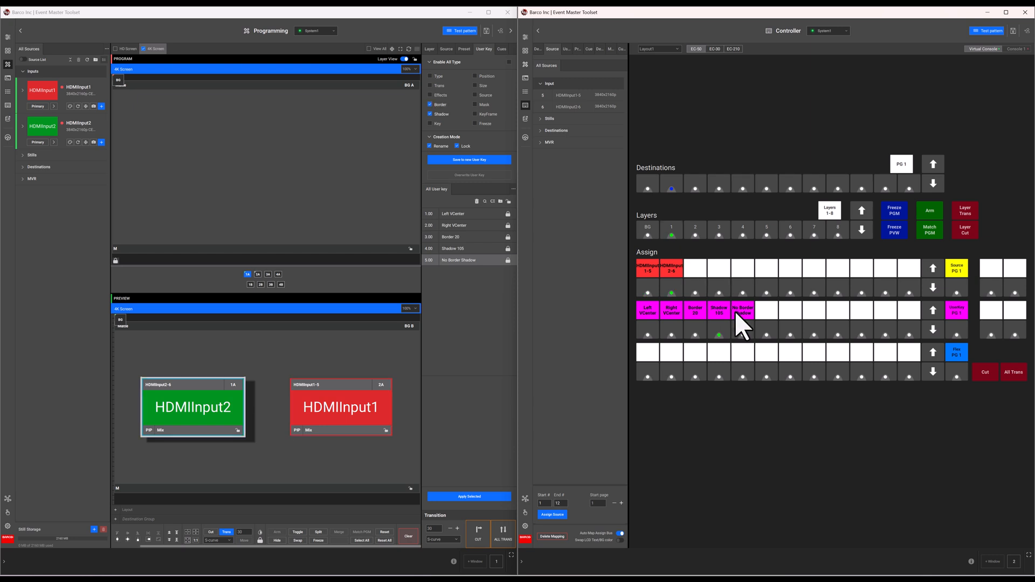
left_click(745, 333)
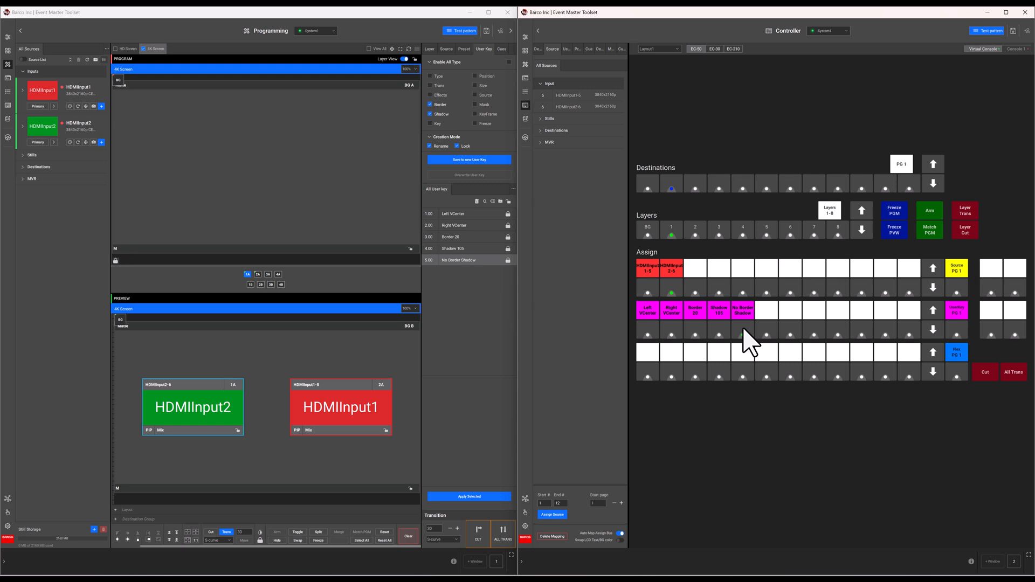
- Apply No Border Shadow to the current layer, then switch to the HD Screen destination
left_click(743, 333)
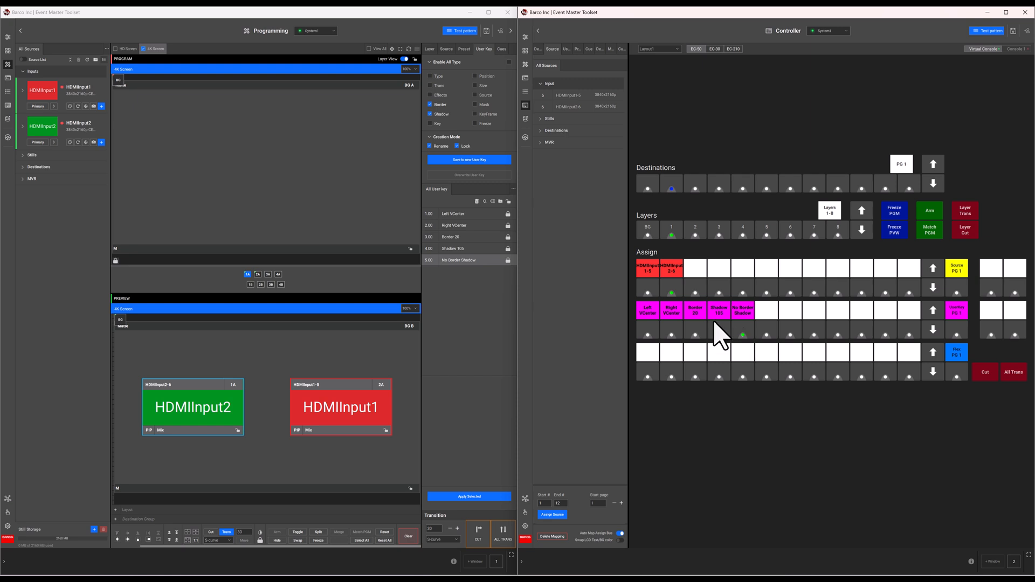
left_click(128, 53)
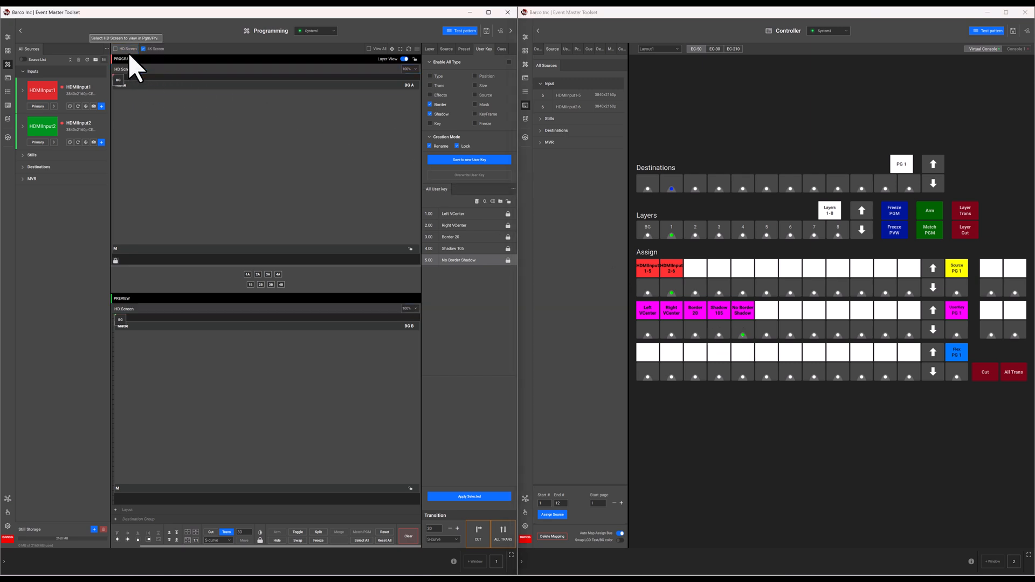
left_click(651, 183)
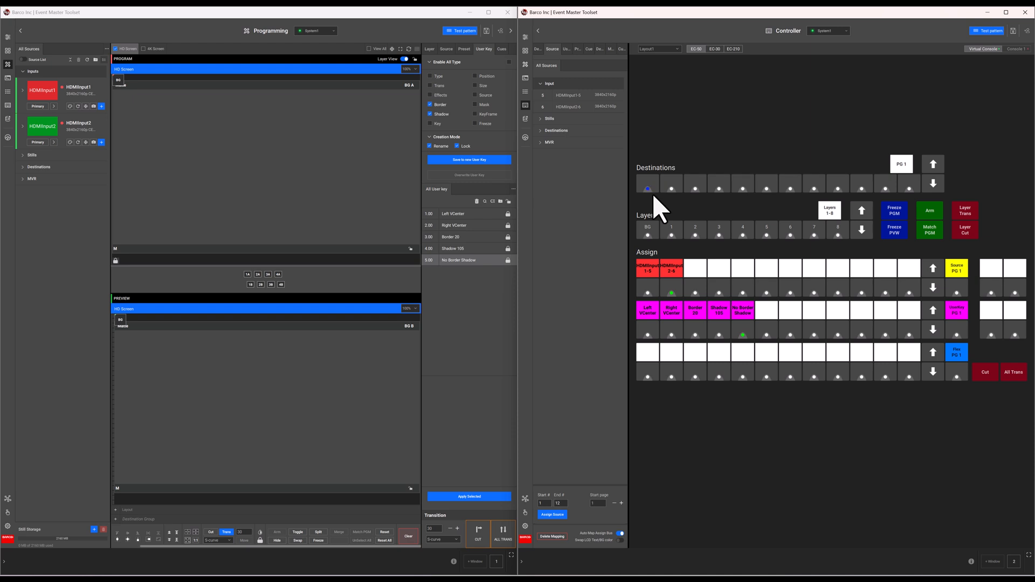
- Add HD Screen layer 1A with HDMIInput1, no border or shadow, positioned by Right VCenter
left_click(672, 236)
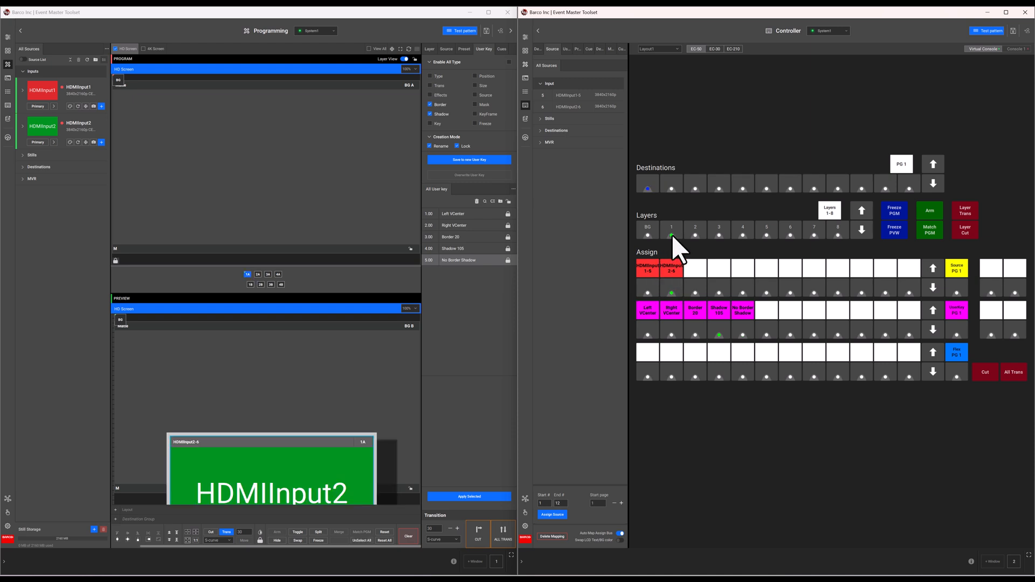
left_click(653, 288)
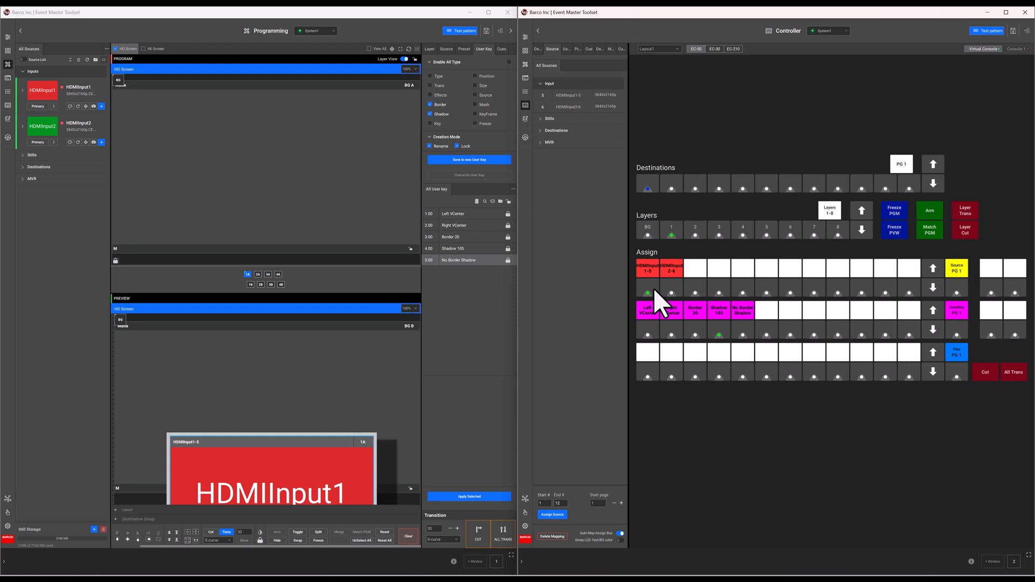
left_click(738, 330)
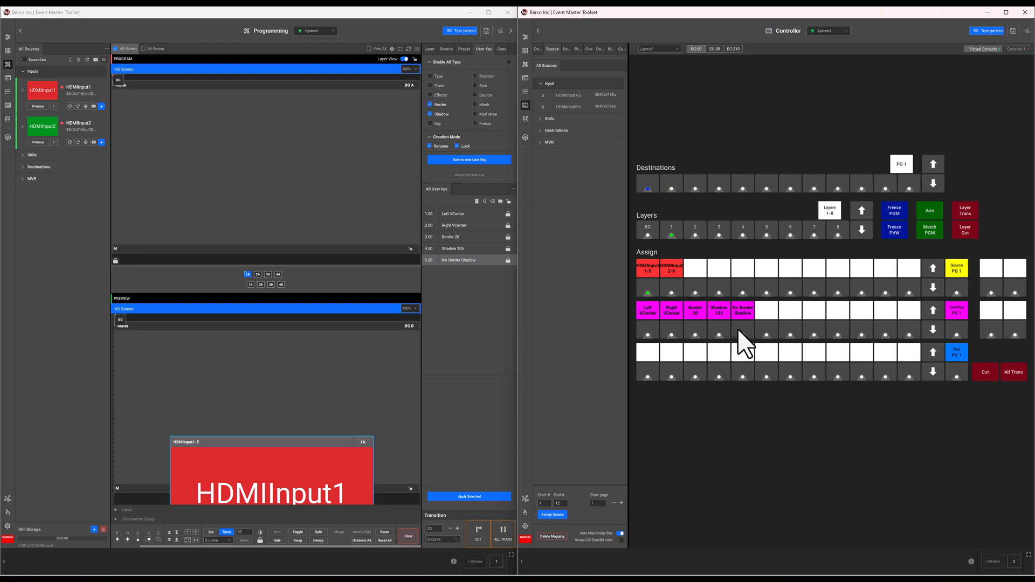
left_click(653, 334)
left_click(678, 331)
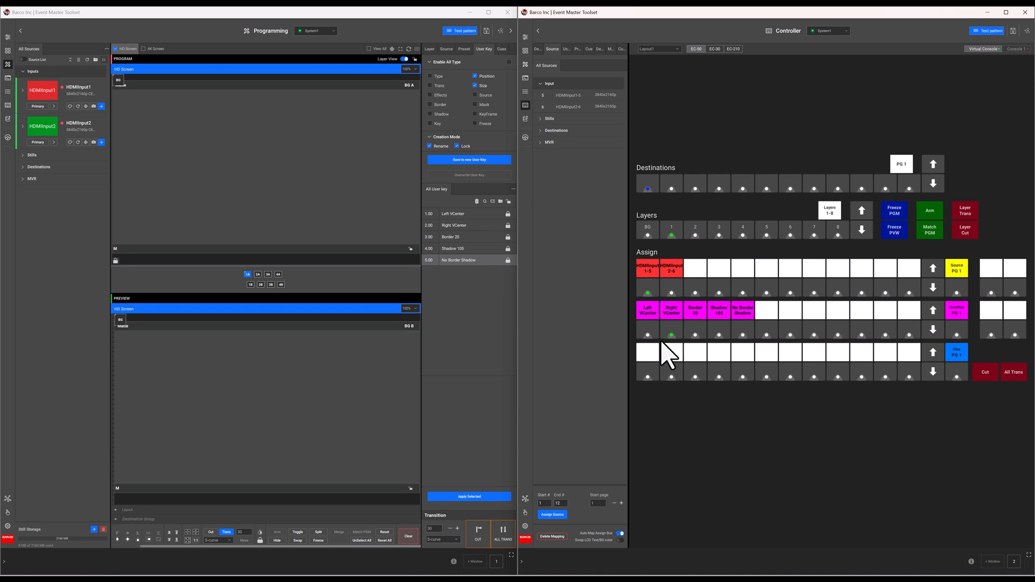
- Zoom the HD Screen preview to 25% and check the layer's Window size and position
left_click(414, 309)
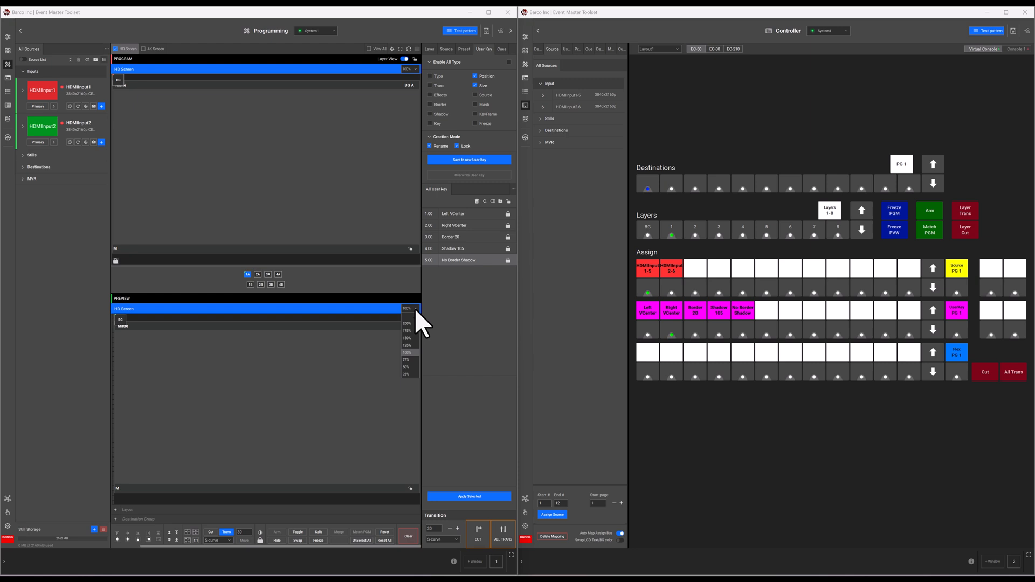
left_click(407, 374)
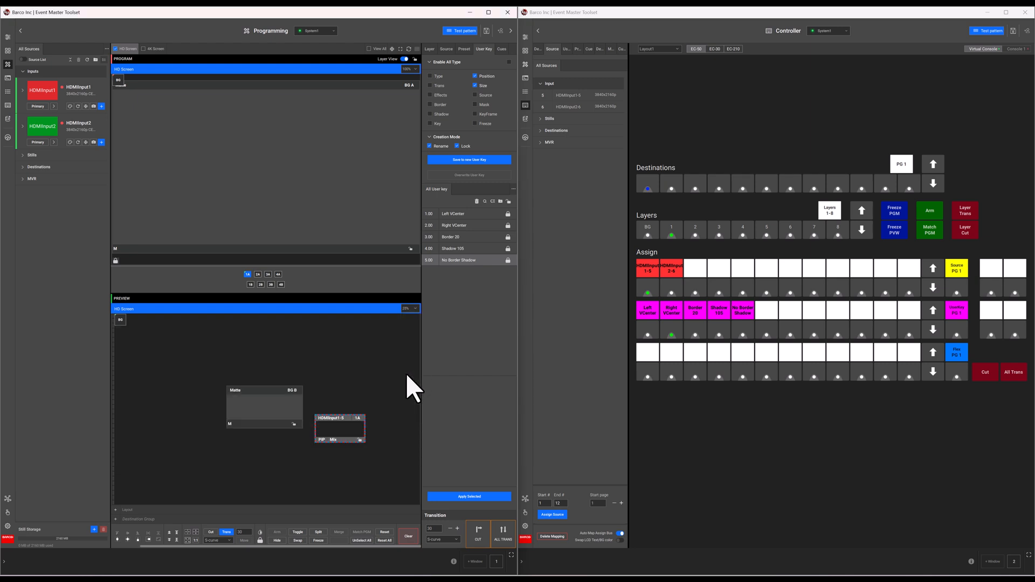
left_click(430, 49)
left_click(467, 118)
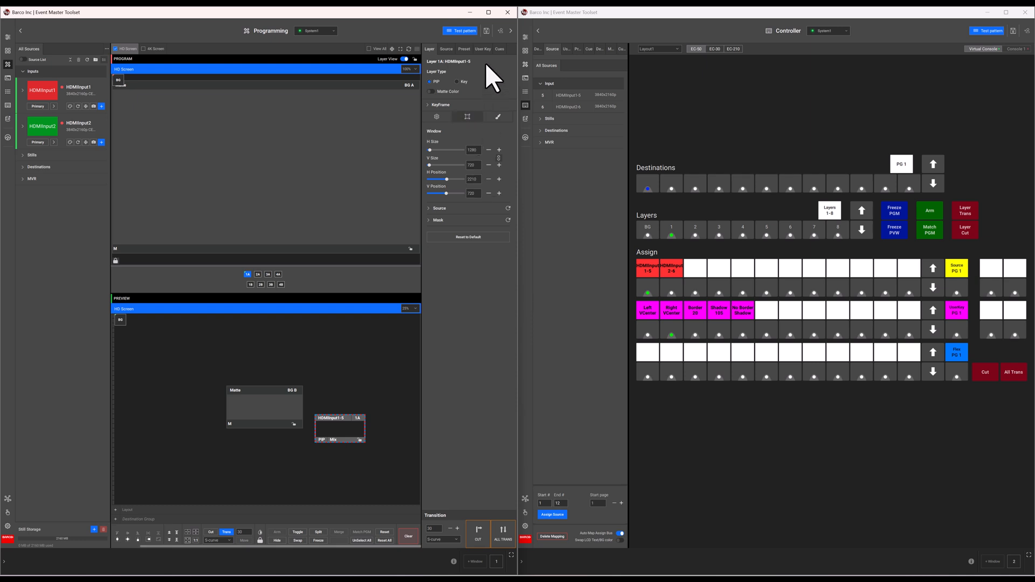
left_click(484, 48)
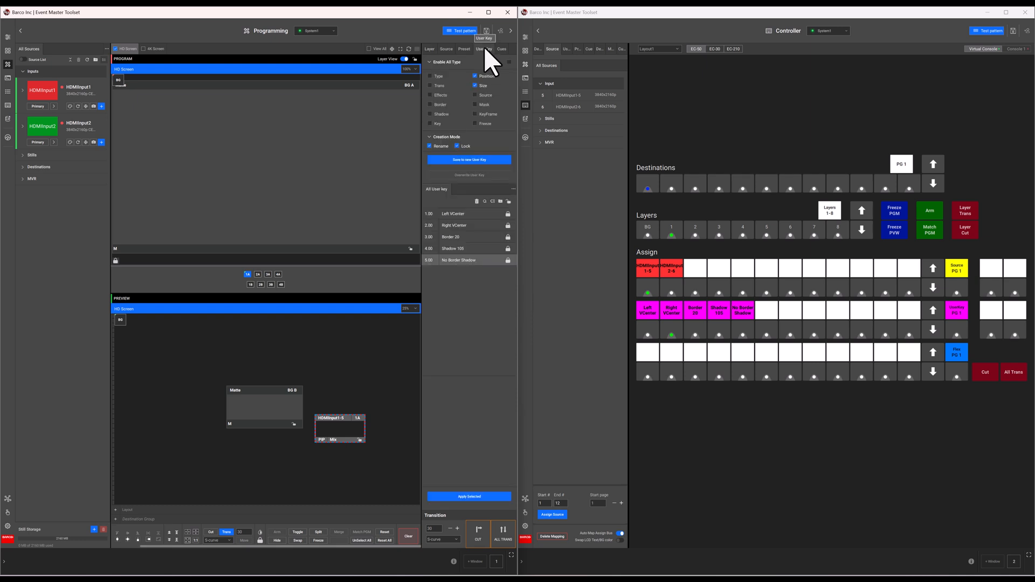